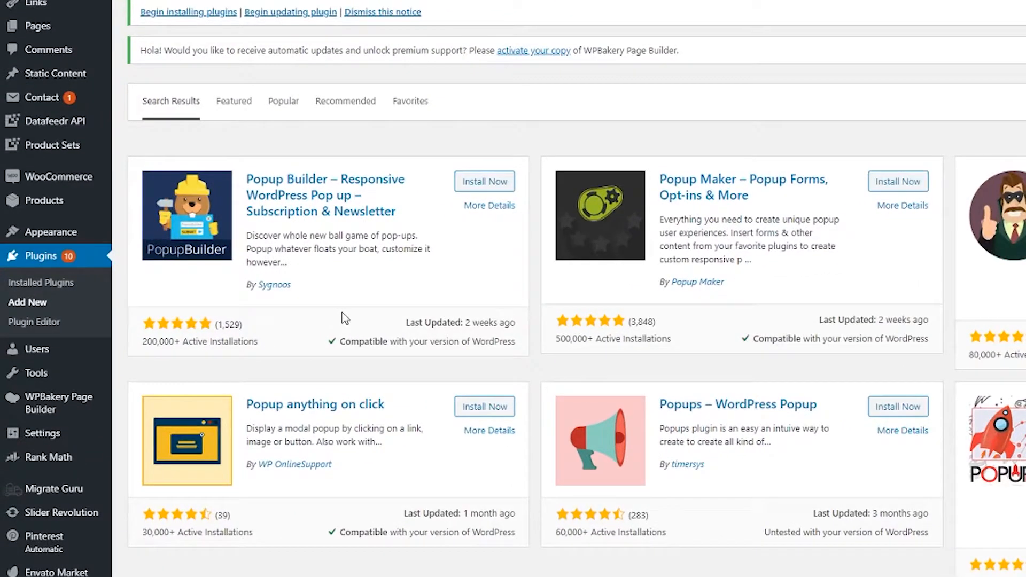
Install the Popup Builder – Responsive WordPress Pop up plugin from the popup search results.
{"action": "scroll", "coordinate": [497, 318], "scroll_direction": "down", "scroll_amount": 1}
{"action": "scroll", "coordinate": [481, 317], "scroll_direction": "up", "scroll_amount": 1}
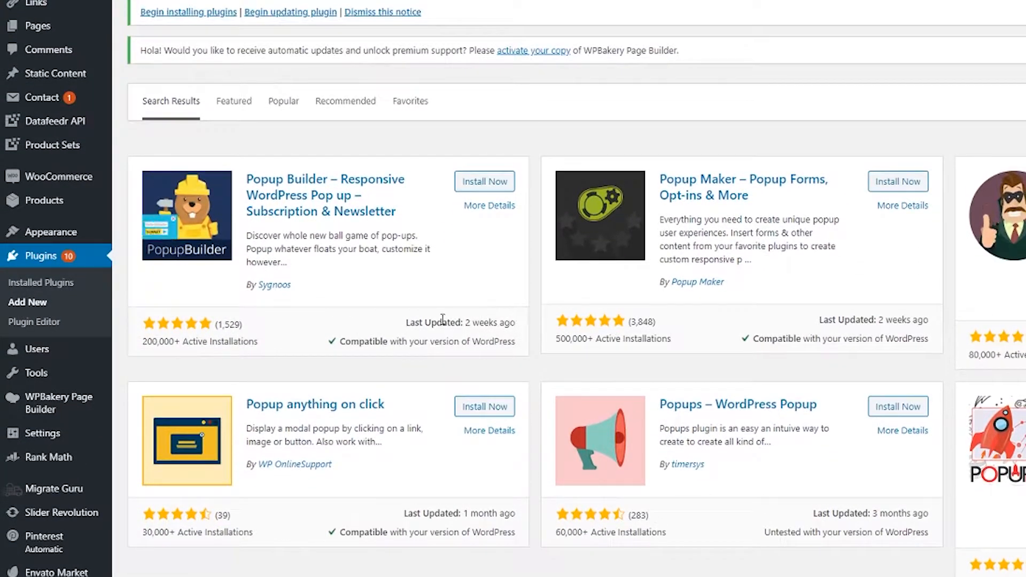
{"action": "left_click", "coordinate": [496, 182]}
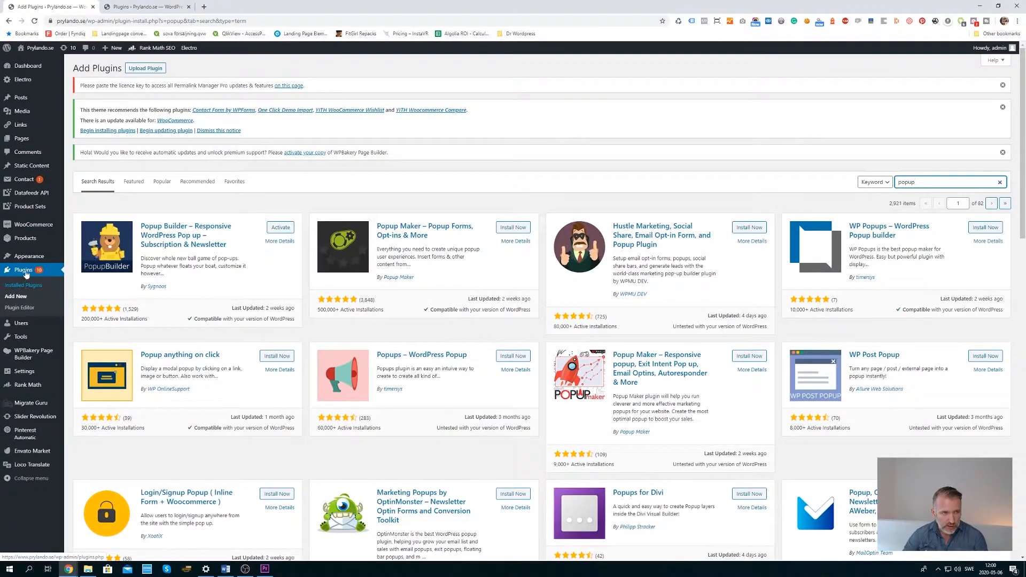
Look through the installed plugins list for the Popup Builder entry and its activation option.
{"action": "left_click", "coordinate": [119, 5]}
{"action": "scroll", "coordinate": [254, 182], "scroll_direction": "up", "scroll_amount": 5}
{"action": "scroll", "coordinate": [254, 182], "scroll_direction": "down", "scroll_amount": 5}
{"action": "scroll", "coordinate": [253, 183], "scroll_direction": "down", "scroll_amount": 4}
{"action": "scroll", "coordinate": [113, 156], "scroll_direction": "up", "scroll_amount": 2}
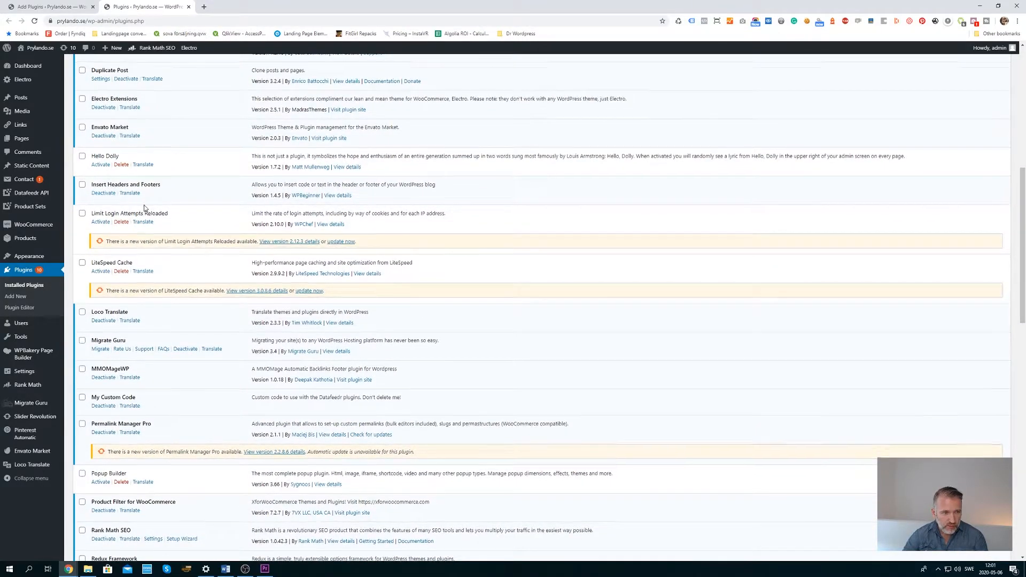
{"action": "scroll", "coordinate": [144, 208], "scroll_direction": "down", "scroll_amount": 4}
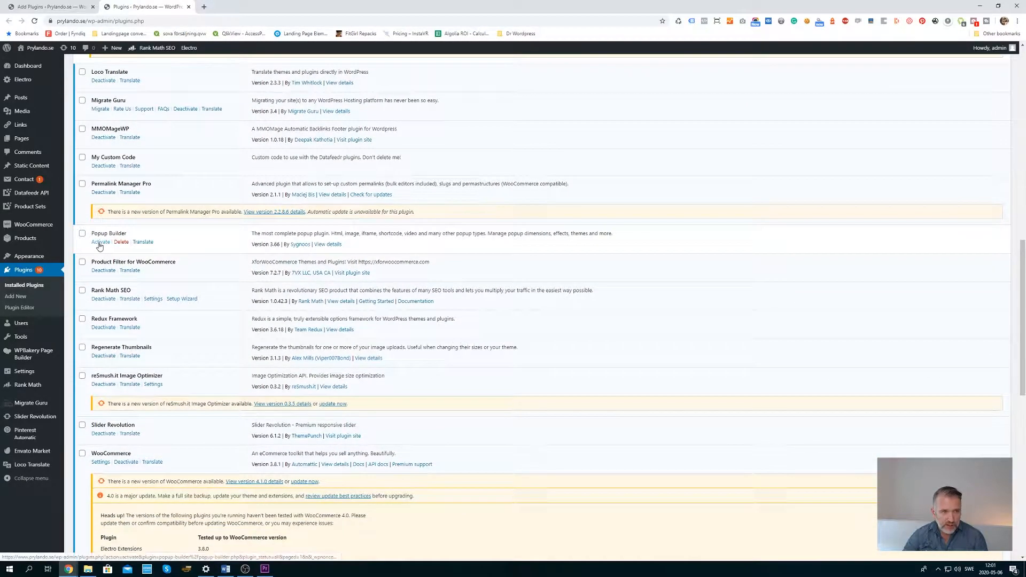
{"action": "scroll", "coordinate": [107, 248], "scroll_direction": "up", "scroll_amount": 3}
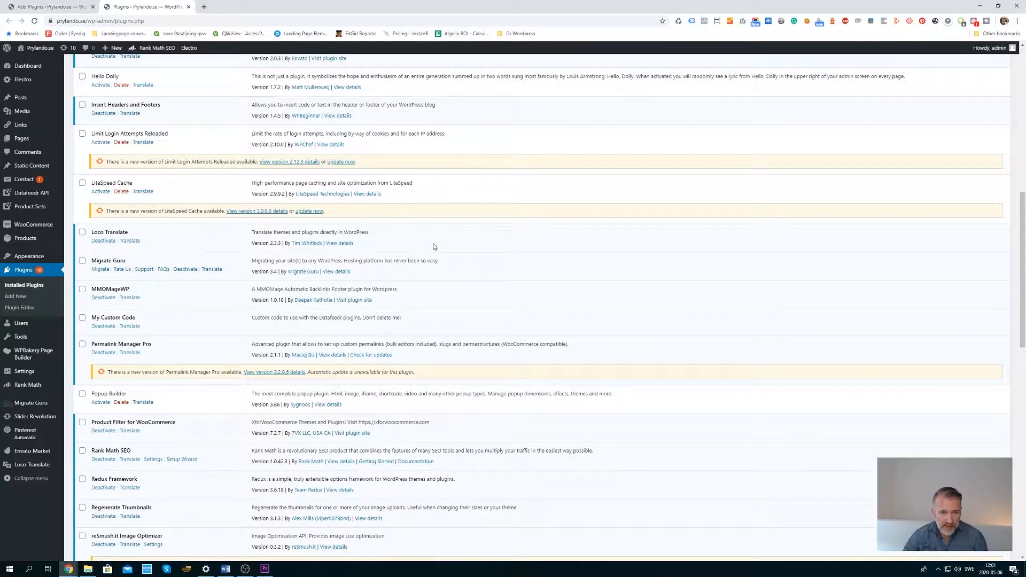
{"action": "scroll", "coordinate": [216, 294], "scroll_direction": "down", "scroll_amount": 2}
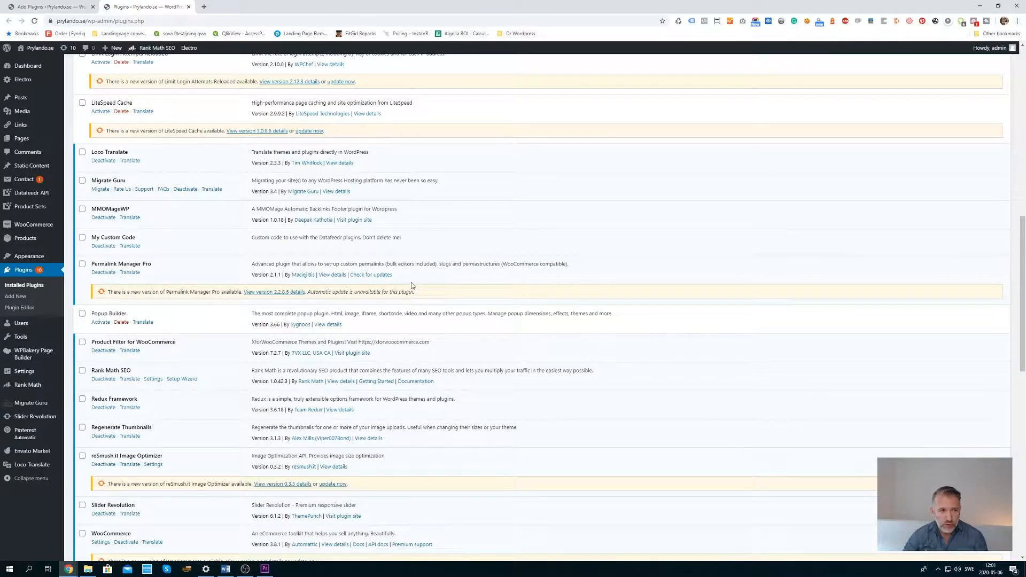
Activate Popup Builder from the plugin search results and look through the installed plugins list.
{"action": "left_click", "coordinate": [56, 7]}
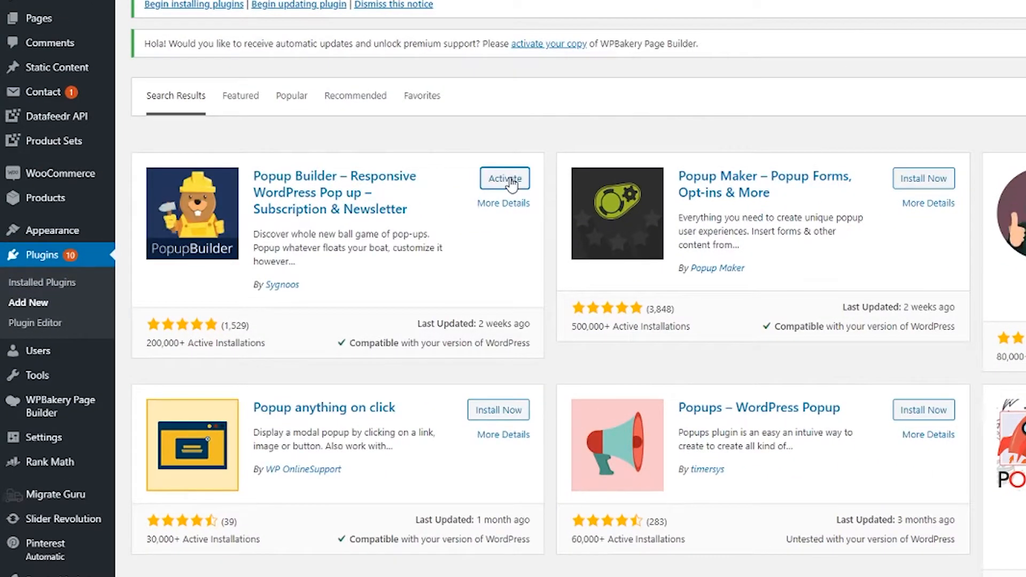
{"action": "left_click", "coordinate": [333, 216]}
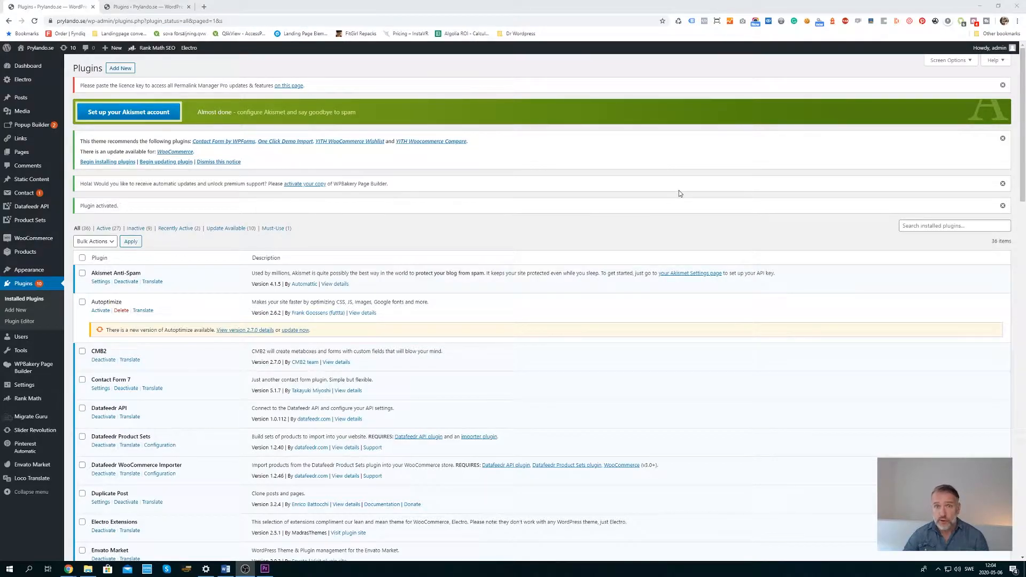
{"action": "scroll", "coordinate": [571, 197], "scroll_direction": "down", "scroll_amount": 4}
{"action": "scroll", "coordinate": [572, 194], "scroll_direction": "down", "scroll_amount": 4}
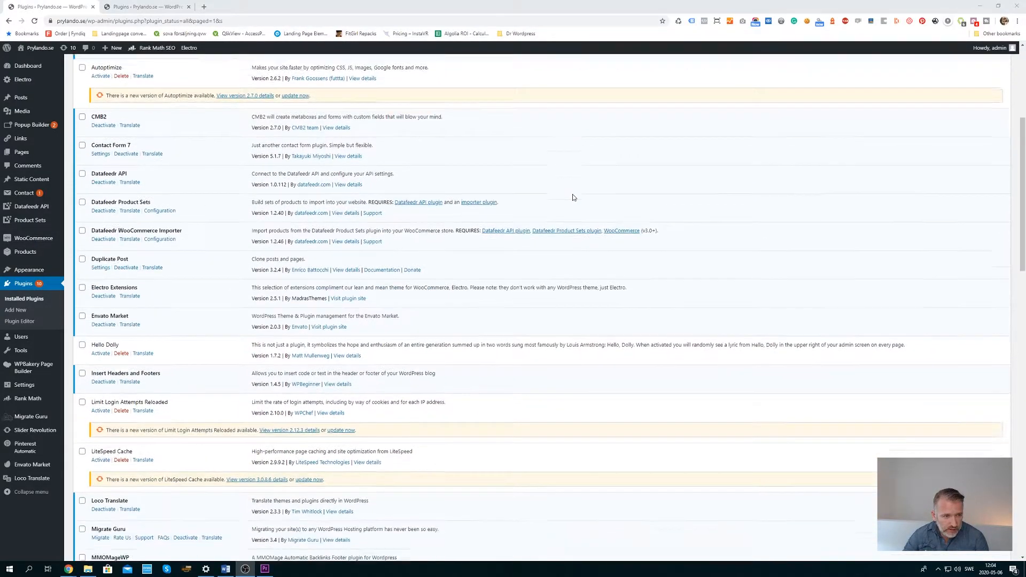
{"action": "scroll", "coordinate": [573, 196], "scroll_direction": "down", "scroll_amount": 3}
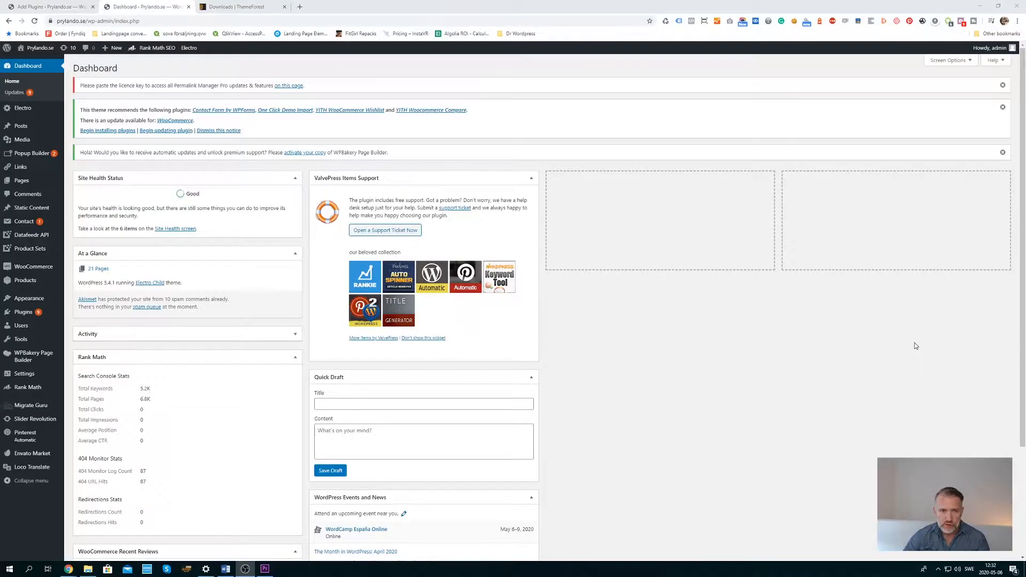
Go to the page for adding new plugins and open its zip upload form.
{"action": "mouse_move", "coordinate": [33, 313]}
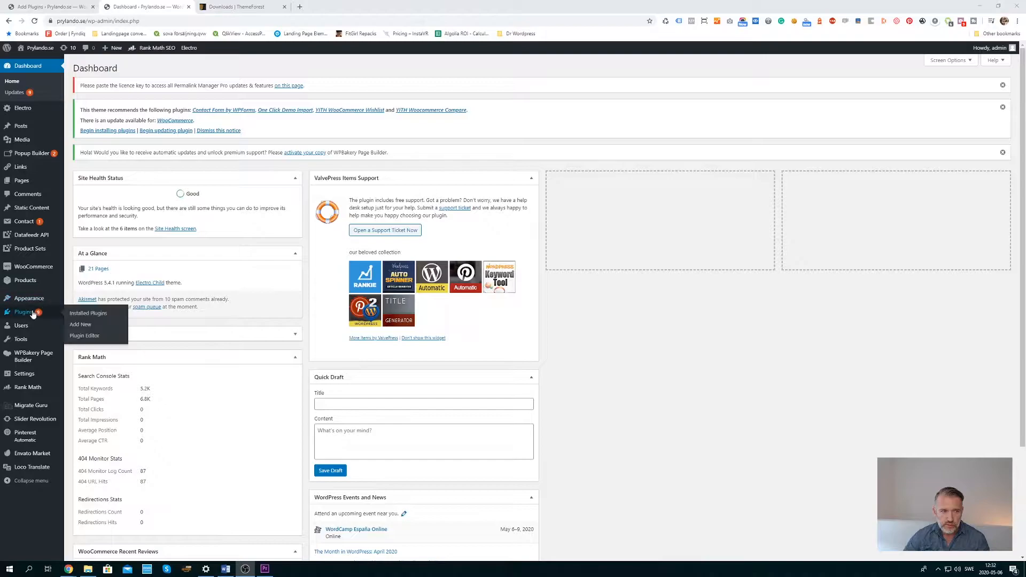
{"action": "left_click", "coordinate": [83, 325]}
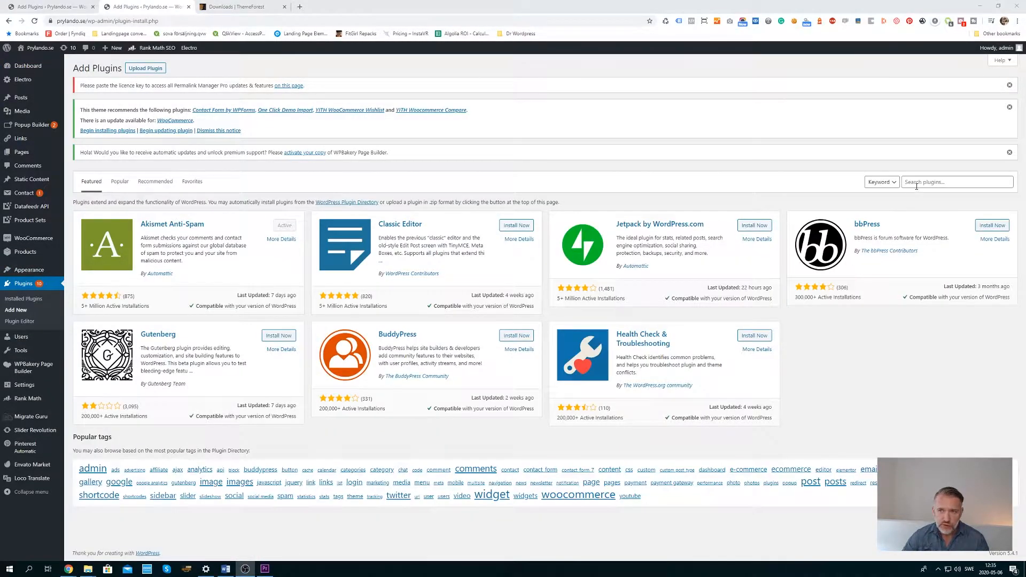
{"action": "left_click", "coordinate": [935, 184]}
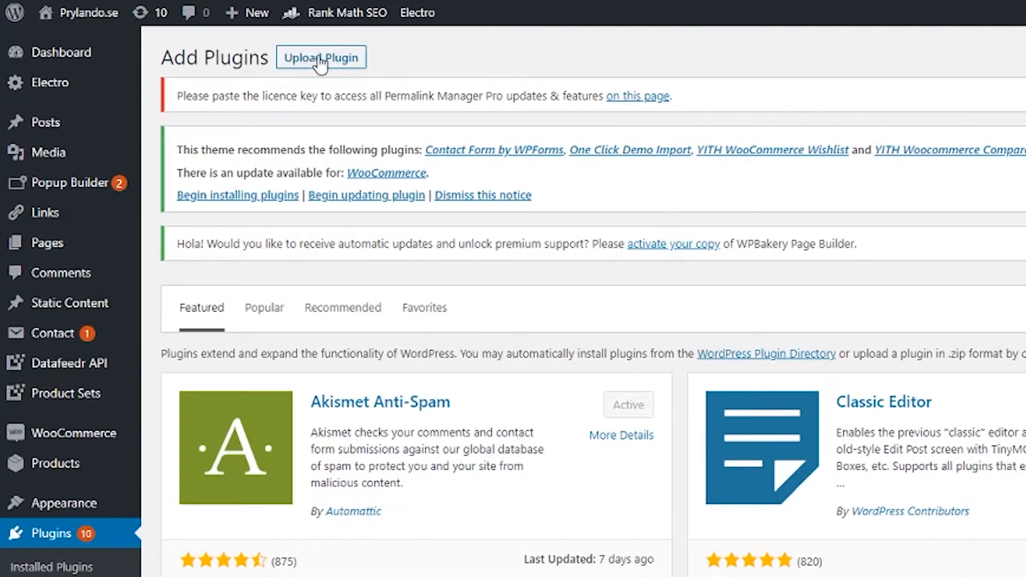
{"action": "left_click", "coordinate": [320, 60]}
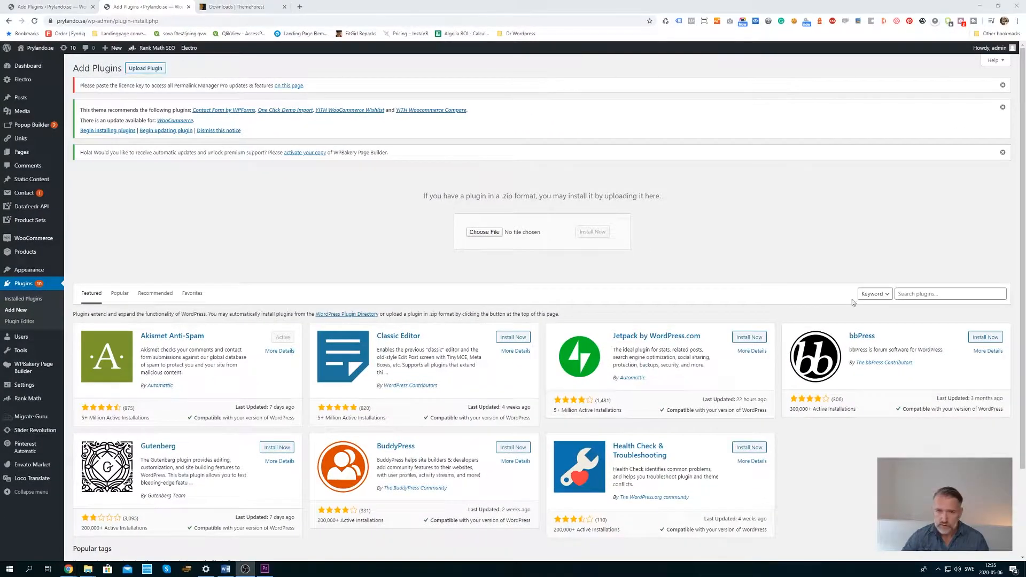
Choose form-pluggin.zip from the Pluggin folder and install it as an uploaded plugin.
{"action": "left_click", "coordinate": [486, 232]}
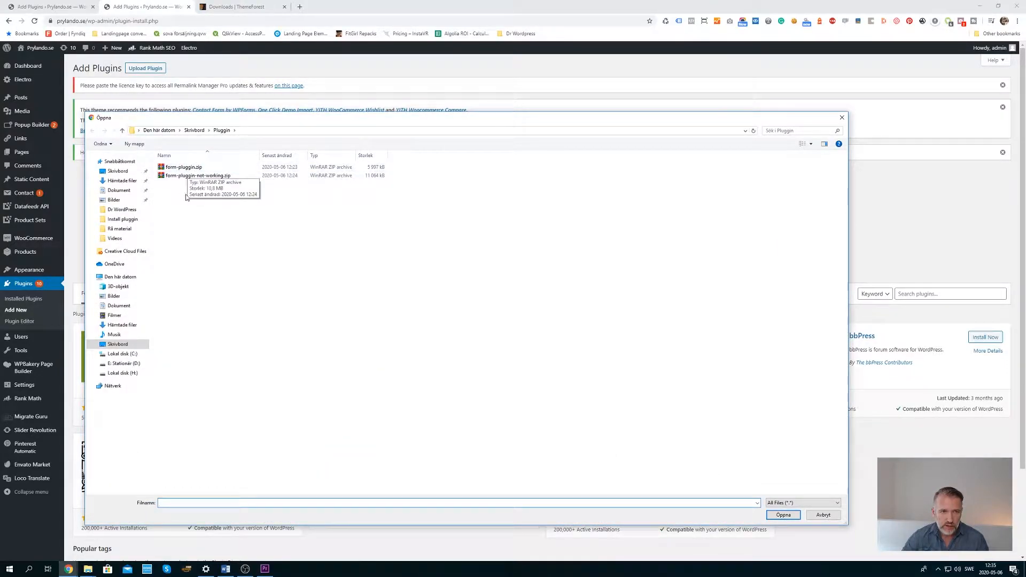
{"action": "left_click", "coordinate": [173, 168]}
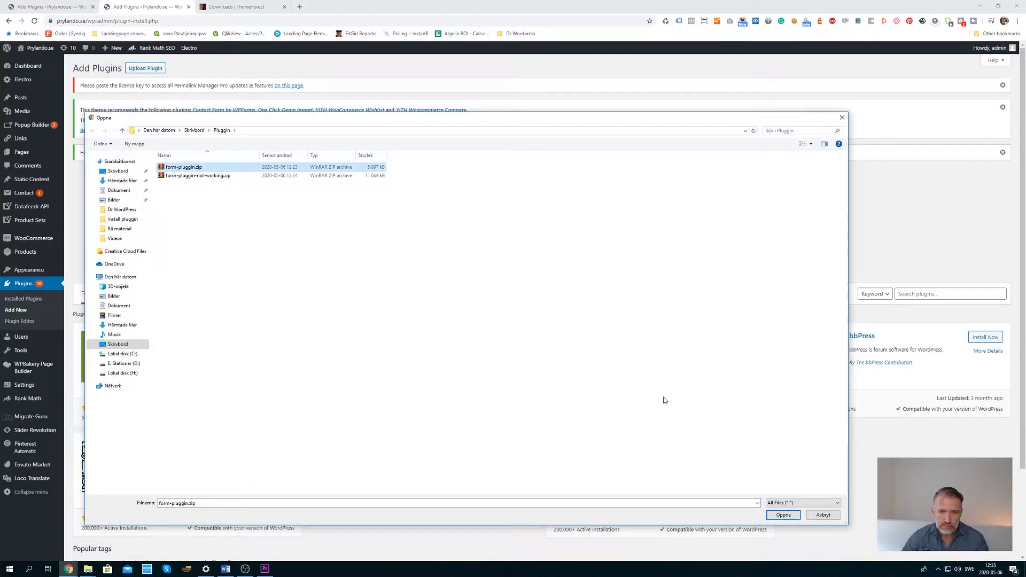
{"action": "left_click", "coordinate": [783, 515]}
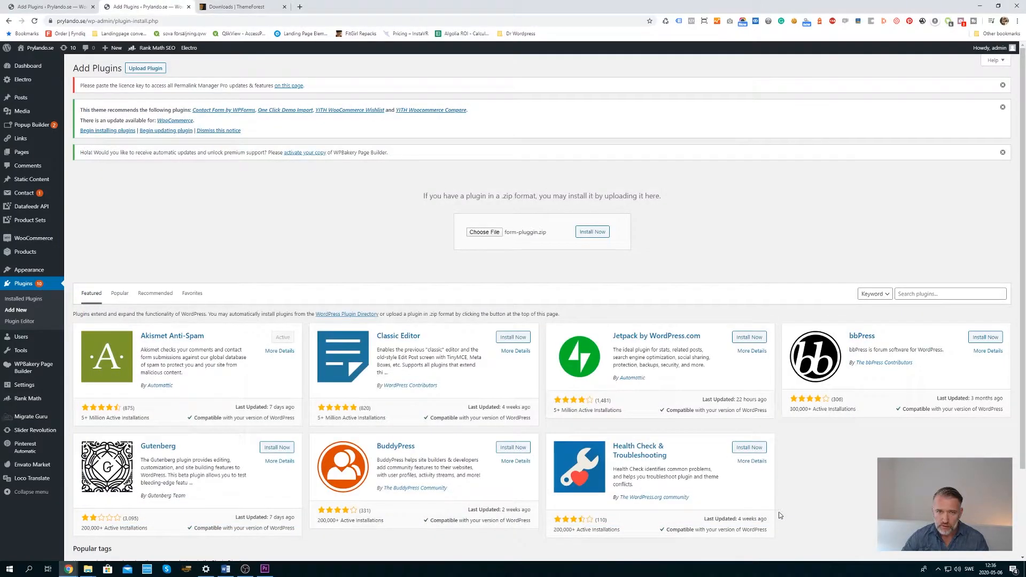
{"action": "left_click", "coordinate": [602, 238]}
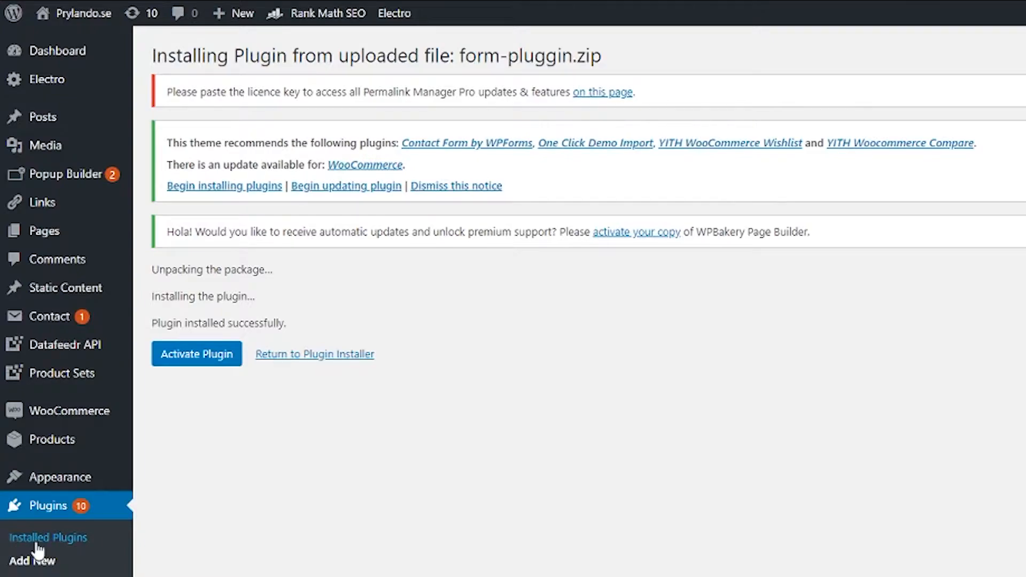
Activate the plugin installed from form-pluggin.zip and look through the installed plugins list.
{"action": "left_click", "coordinate": [205, 361]}
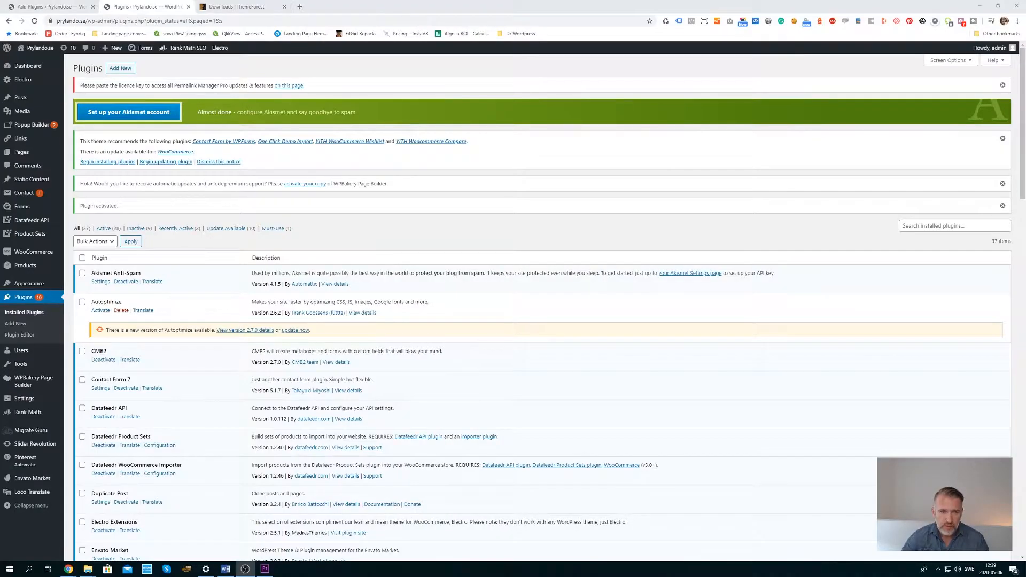
{"action": "scroll", "coordinate": [533, 249], "scroll_direction": "down", "scroll_amount": 8}
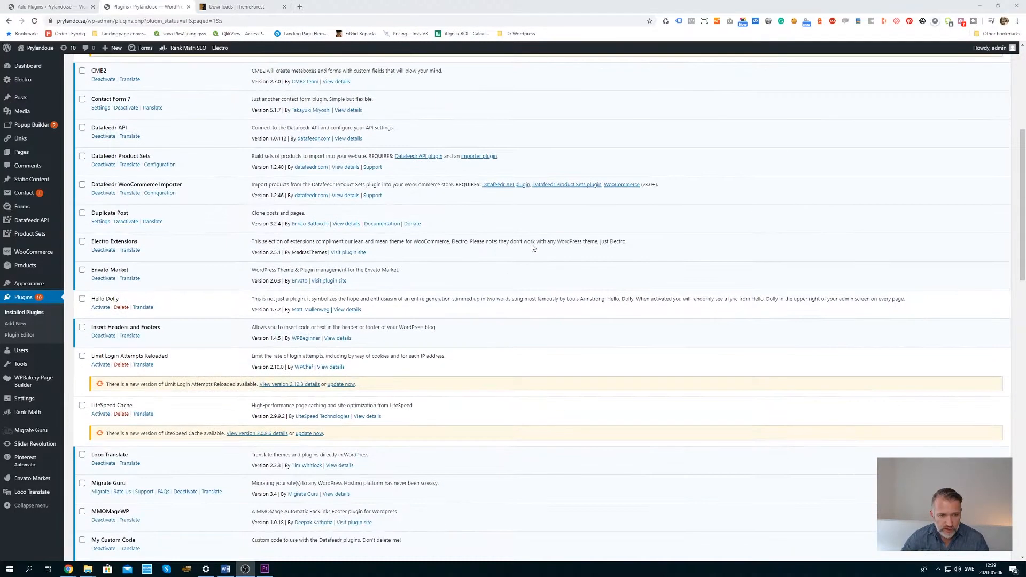
{"action": "scroll", "coordinate": [533, 247], "scroll_direction": "down", "scroll_amount": 4}
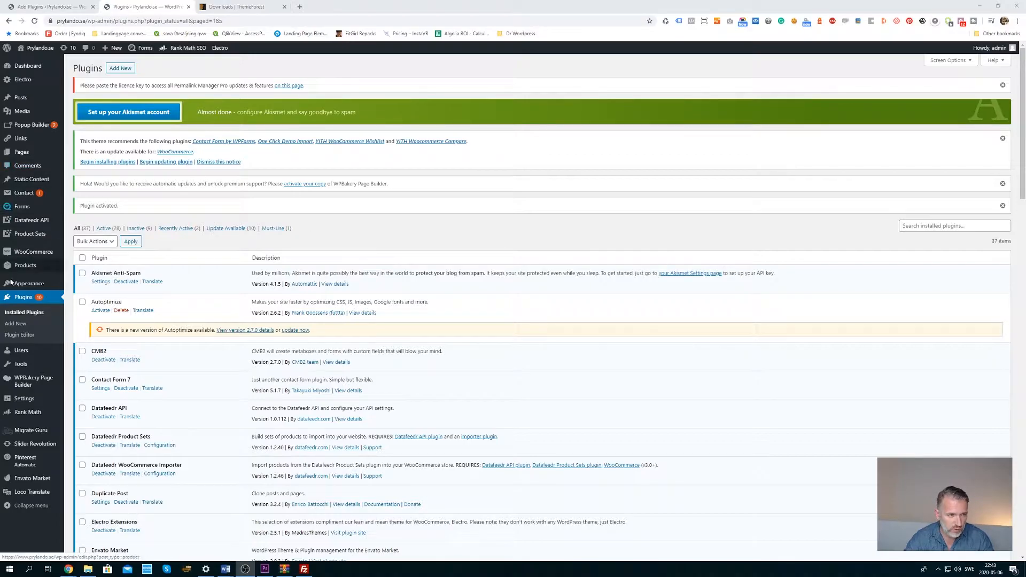
Find Quform in the installed plugins list and deactivate it.
{"action": "scroll", "coordinate": [131, 317], "scroll_direction": "down", "scroll_amount": 5}
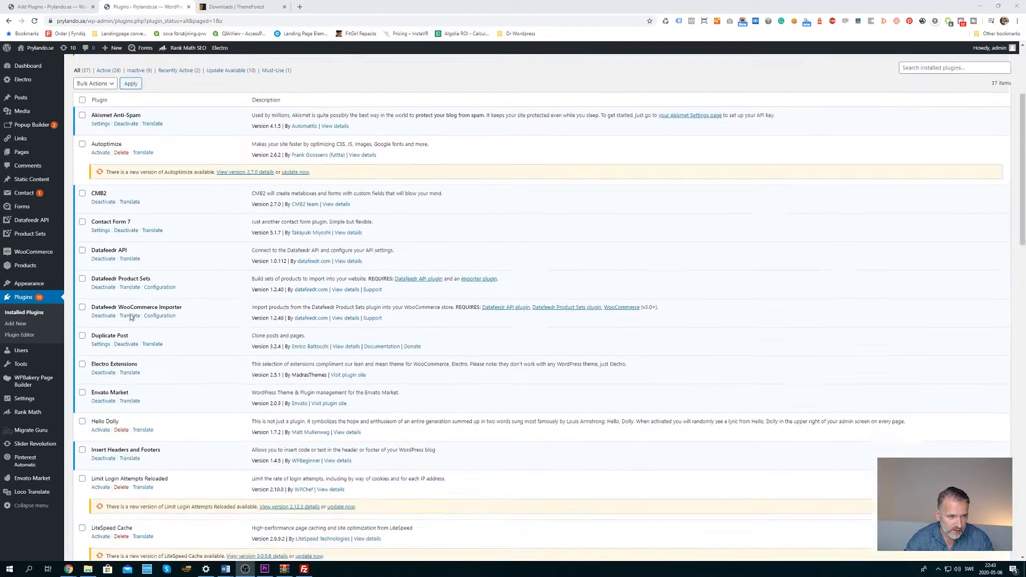
{"action": "scroll", "coordinate": [130, 316], "scroll_direction": "down", "scroll_amount": 5}
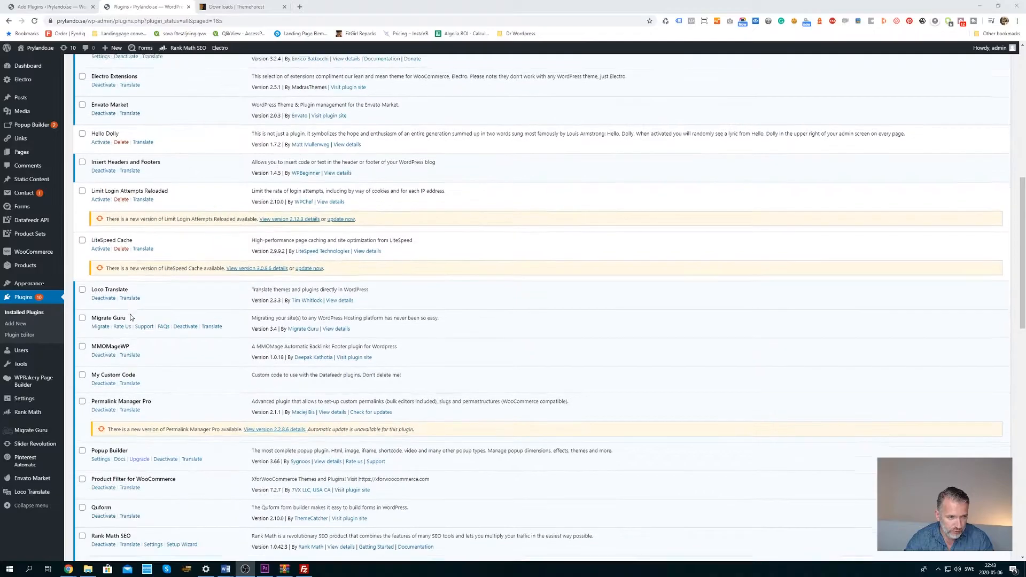
{"action": "scroll", "coordinate": [130, 313], "scroll_direction": "down", "scroll_amount": 1}
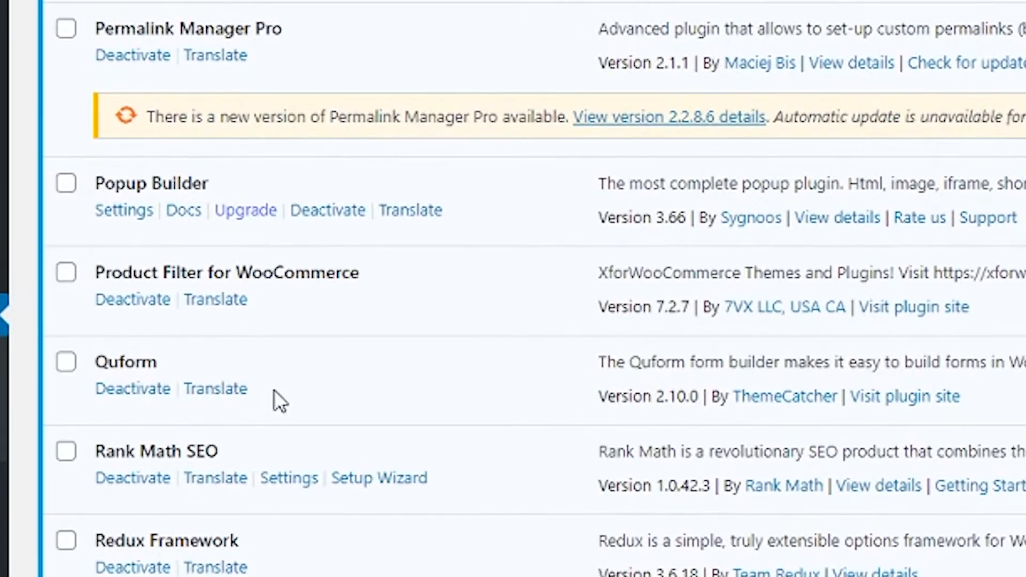
{"action": "left_click", "coordinate": [152, 394]}
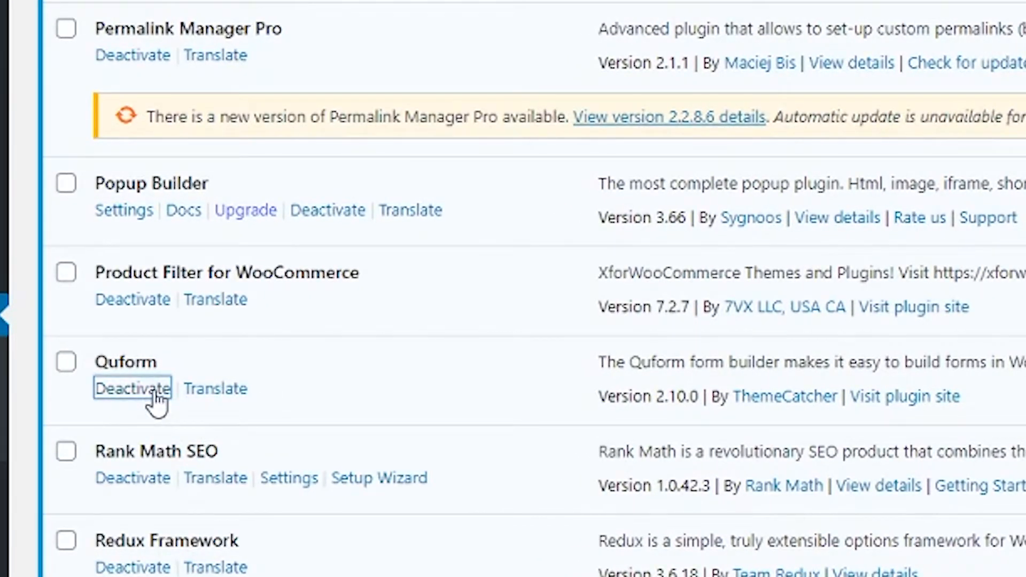
Delete the deactivated Quform plugin from the site and look over the remaining plugins list.
{"action": "scroll", "coordinate": [156, 401], "scroll_direction": "down", "scroll_amount": 12}
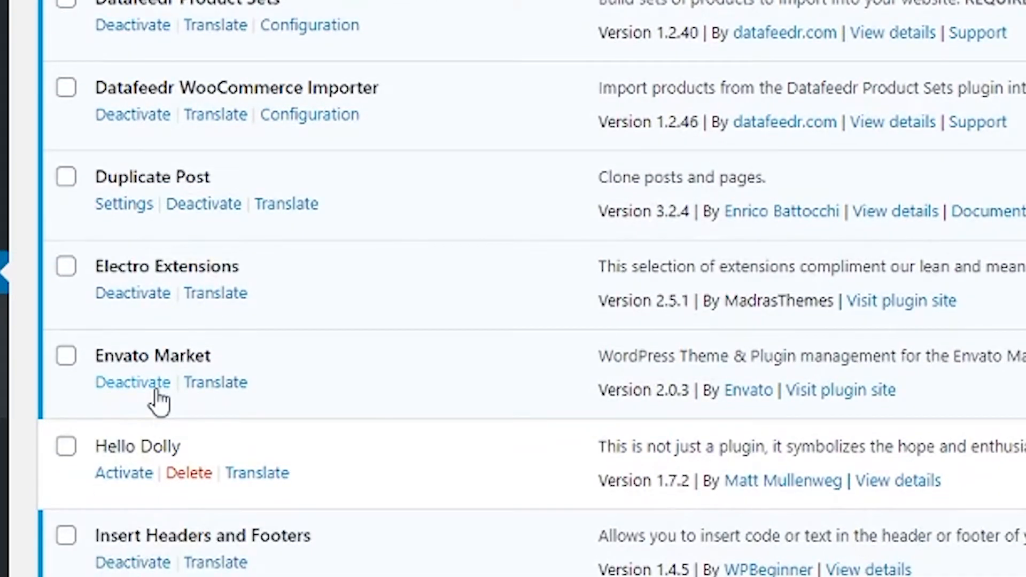
{"action": "scroll", "coordinate": [159, 402], "scroll_direction": "down", "scroll_amount": 6}
{"action": "scroll", "coordinate": [156, 388], "scroll_direction": "down", "scroll_amount": 17}
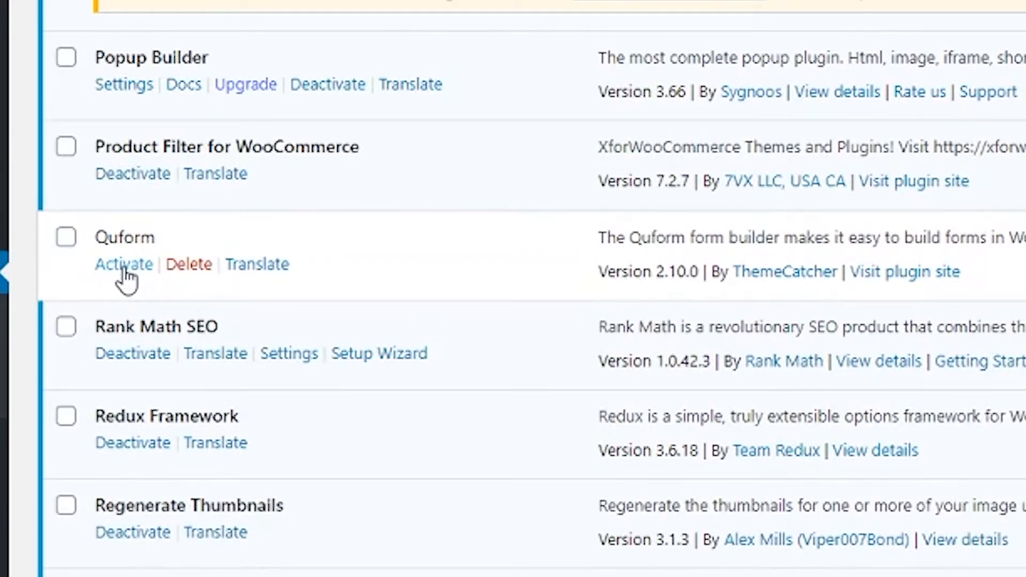
{"action": "left_click", "coordinate": [191, 267]}
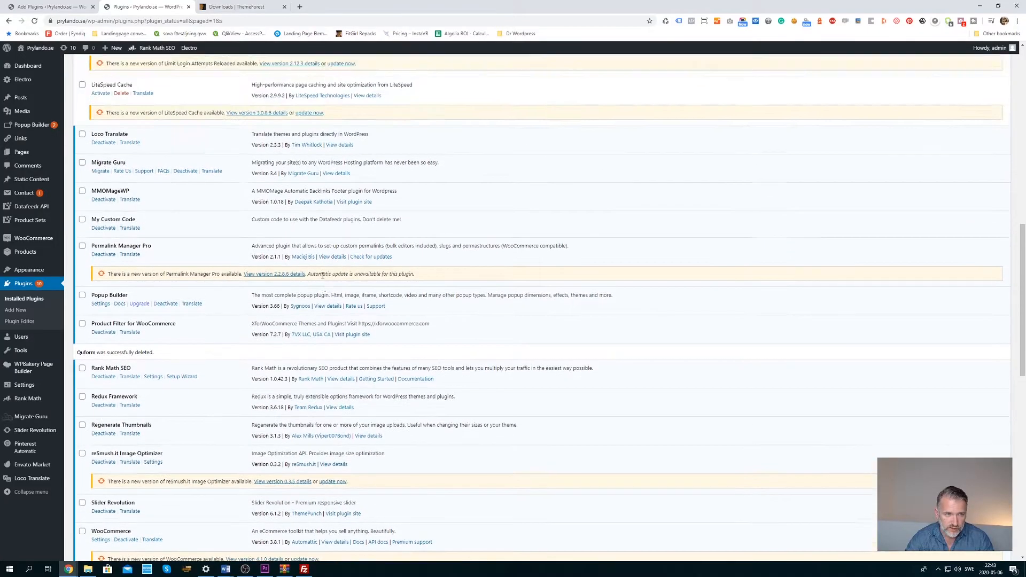
{"action": "scroll", "coordinate": [324, 279], "scroll_direction": "up", "scroll_amount": 6}
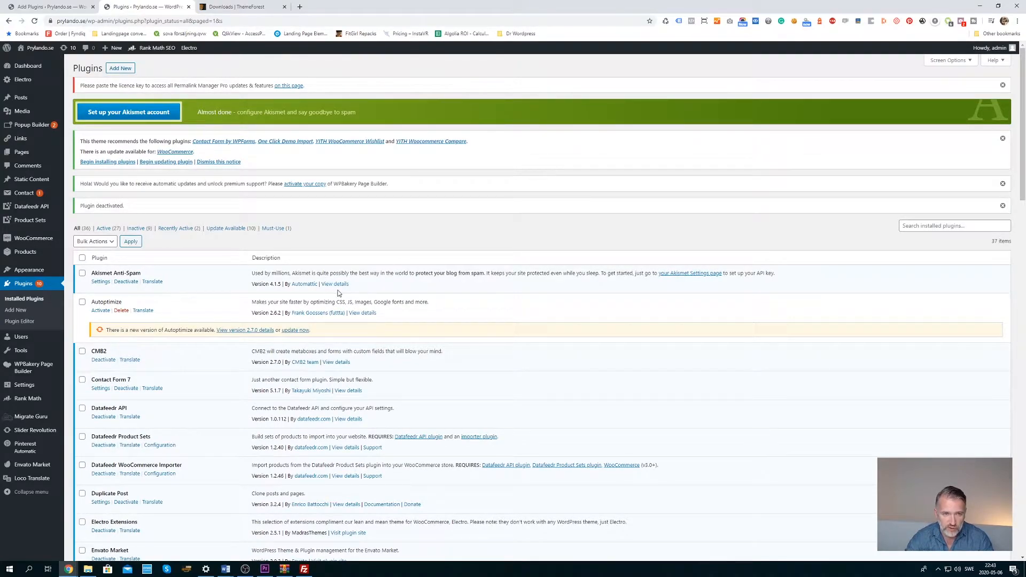
{"action": "scroll", "coordinate": [340, 293], "scroll_direction": "down", "scroll_amount": 2}
{"action": "scroll", "coordinate": [340, 294], "scroll_direction": "down", "scroll_amount": 2}
Switch to FileZilla and open the remote folder /public_html/wp-content/plugins.
{"action": "left_click", "coordinate": [304, 569]}
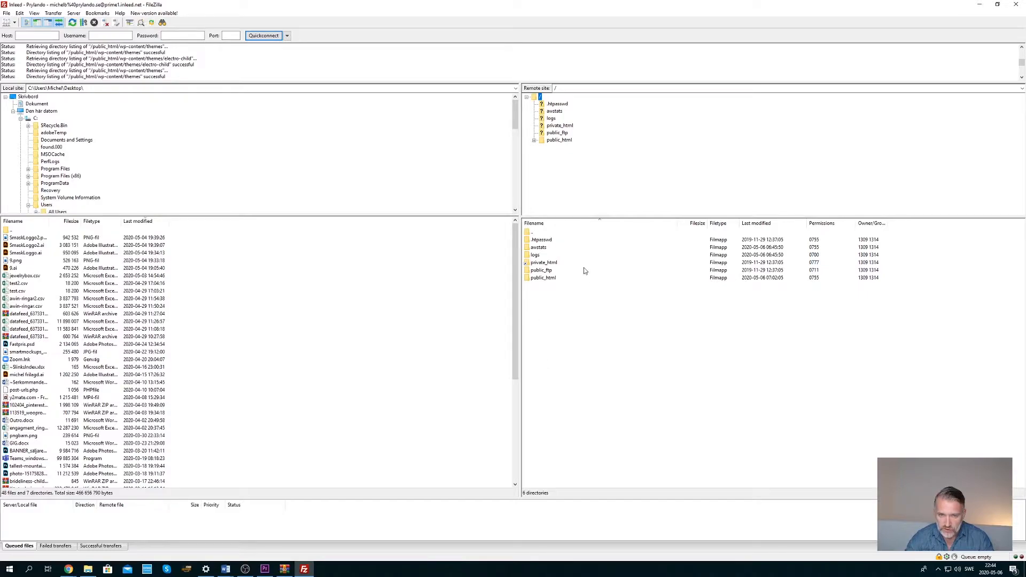
{"action": "double_click", "coordinate": [532, 277]}
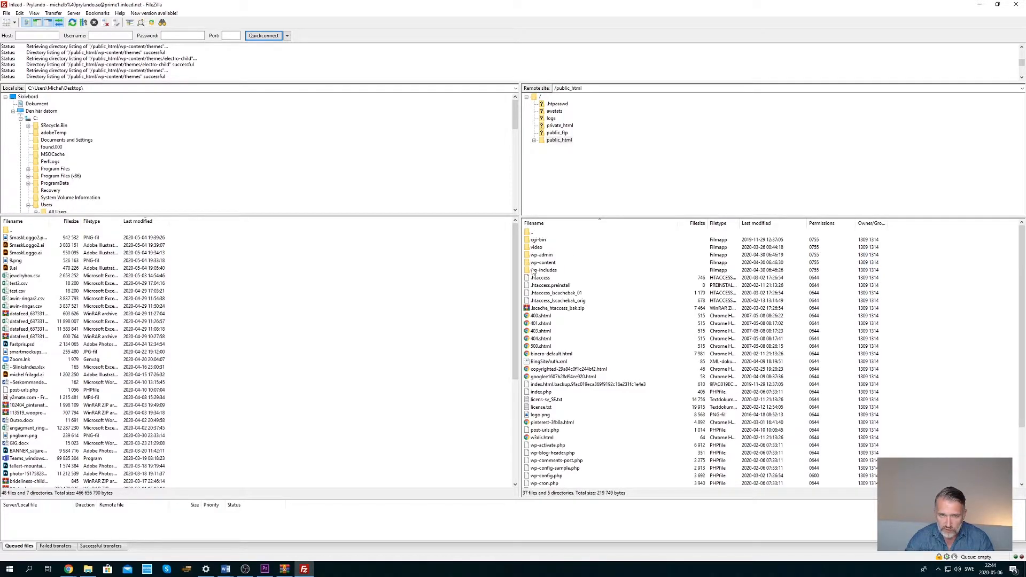
{"action": "double_click", "coordinate": [530, 264]}
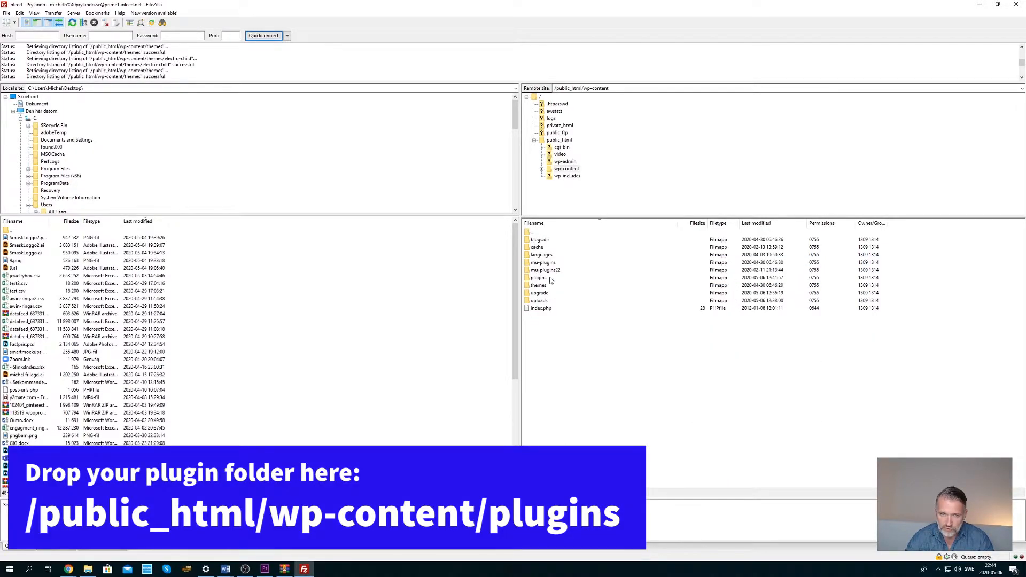
{"action": "double_click", "coordinate": [536, 278]}
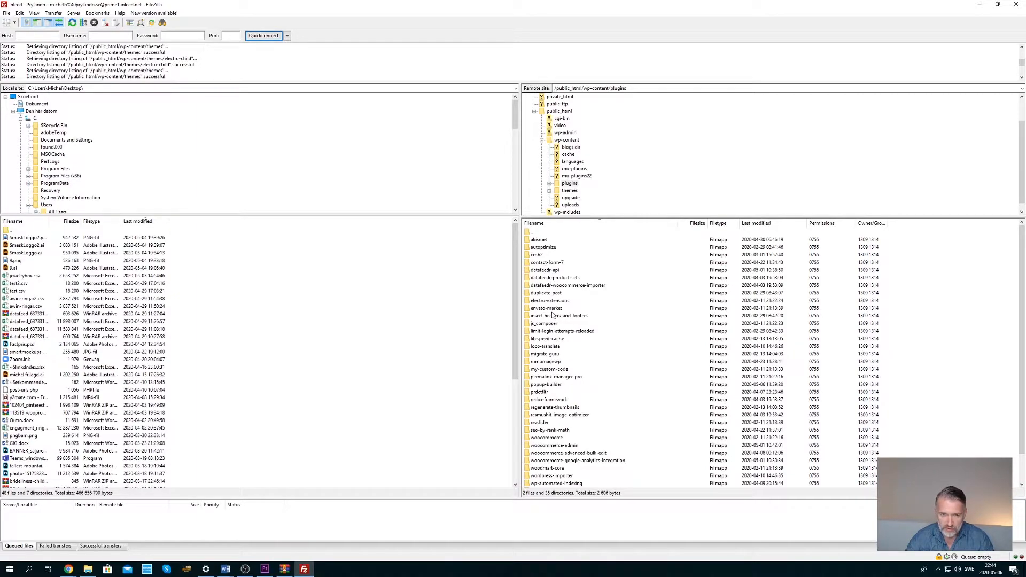
{"action": "scroll", "coordinate": [553, 314], "scroll_direction": "down", "scroll_amount": 2}
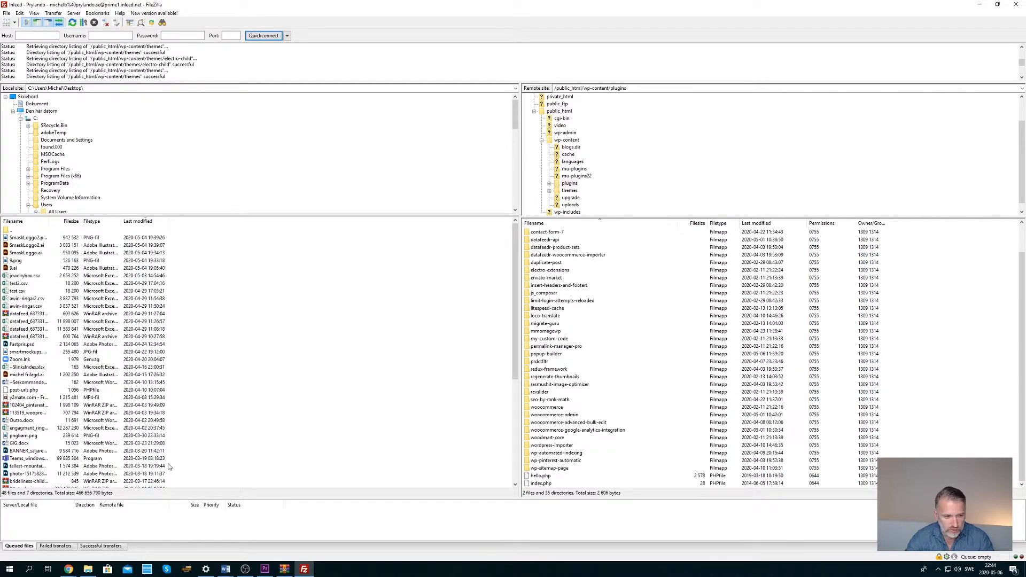
Switch to File Explorer, extract the quform folder from form-pluggin.zip into the Pluggin folder and look through its contents.
{"action": "left_click", "coordinate": [90, 571]}
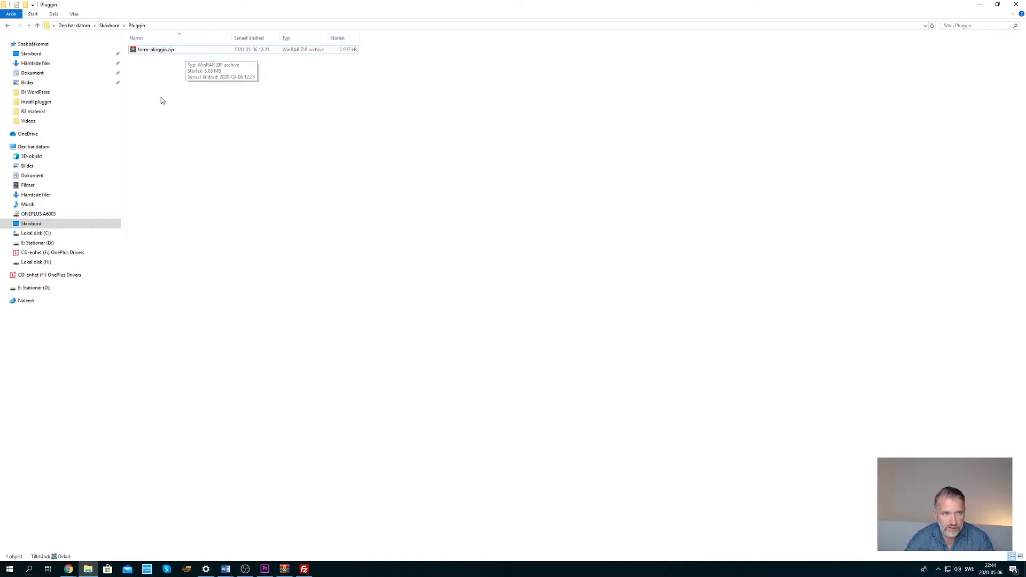
{"action": "double_click", "coordinate": [142, 50]}
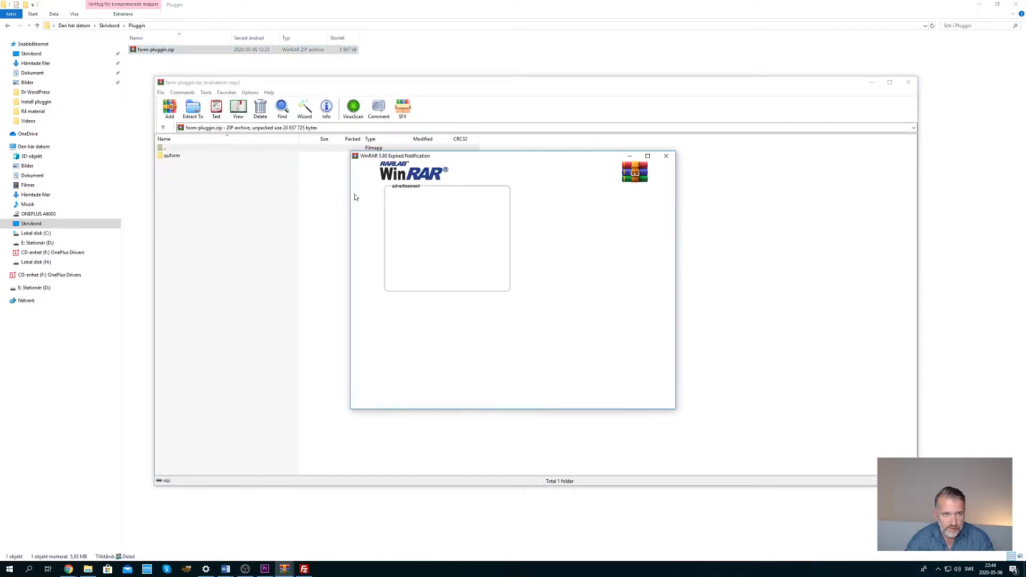
{"action": "left_click", "coordinate": [669, 158]}
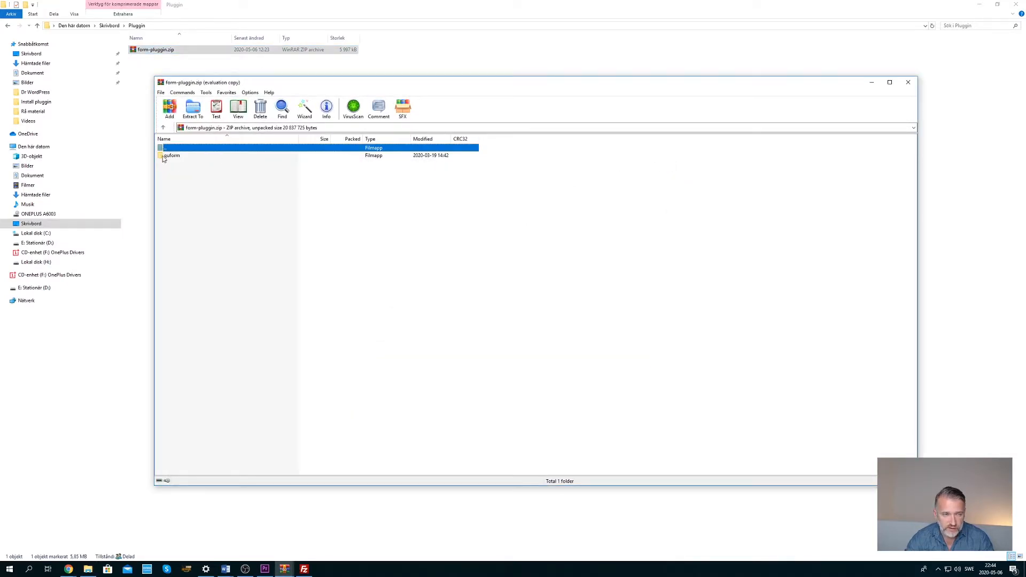
{"action": "left_click_drag", "start_coordinate": [331, 86], "coordinate": [449, 97]}
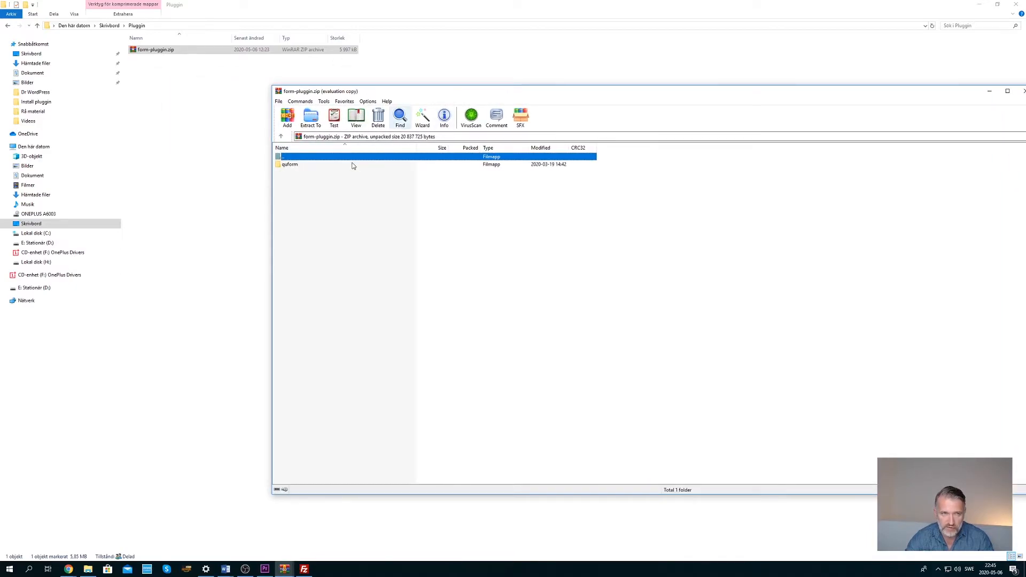
{"action": "left_click_drag", "start_coordinate": [287, 166], "coordinate": [162, 115]}
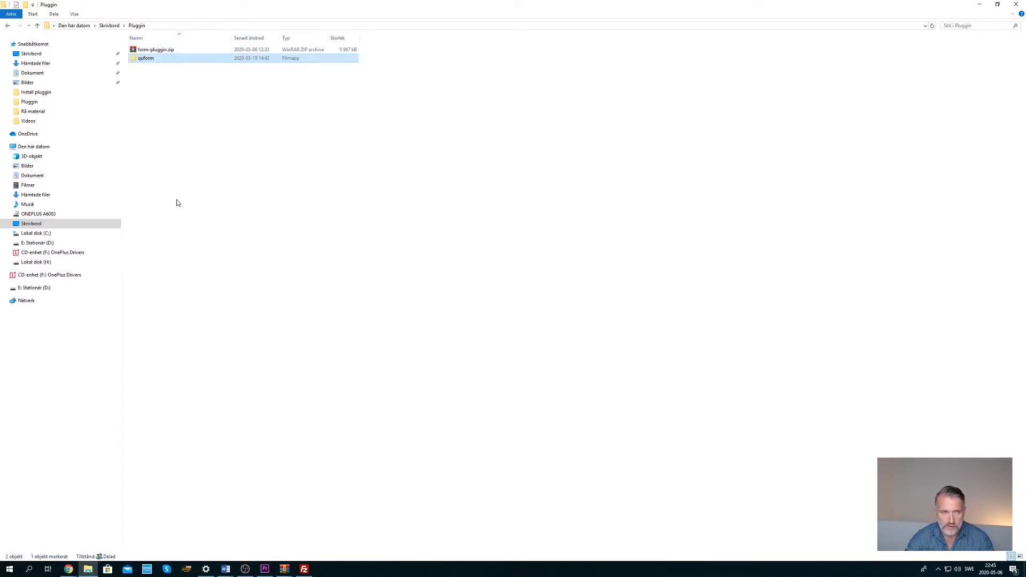
{"action": "double_click", "coordinate": [155, 58]}
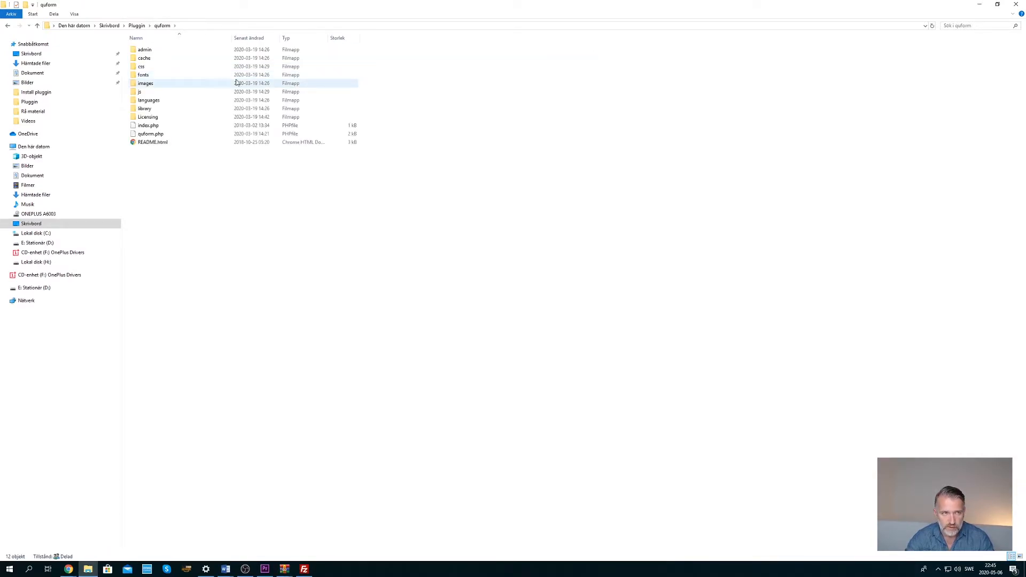
{"action": "left_click", "coordinate": [8, 25]}
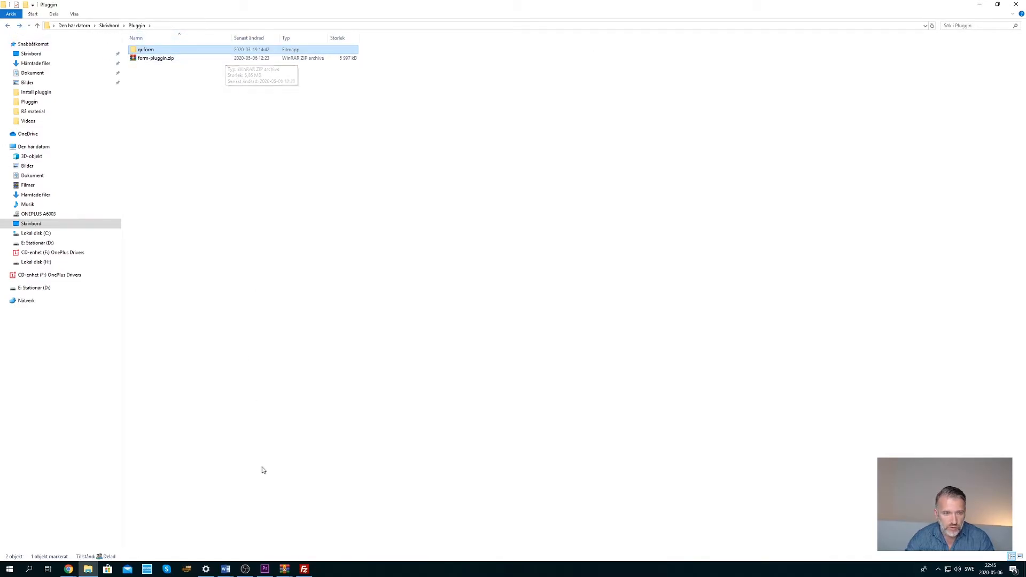
Switch to FileZilla and arrange its window side by side with the File Explorer window showing the Pluggin folder.
{"action": "left_click", "coordinate": [305, 570]}
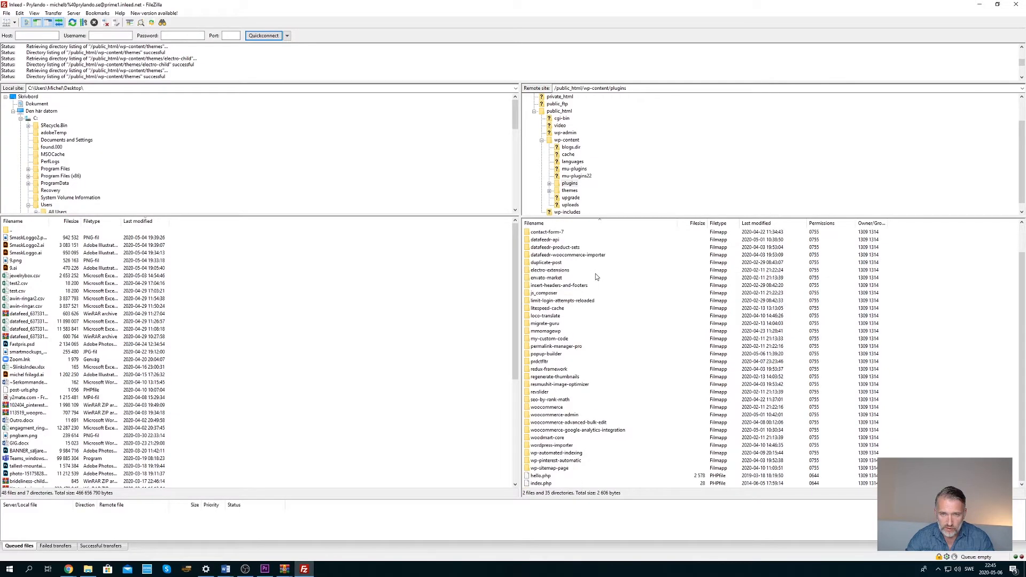
{"action": "left_click", "coordinate": [14, 114]}
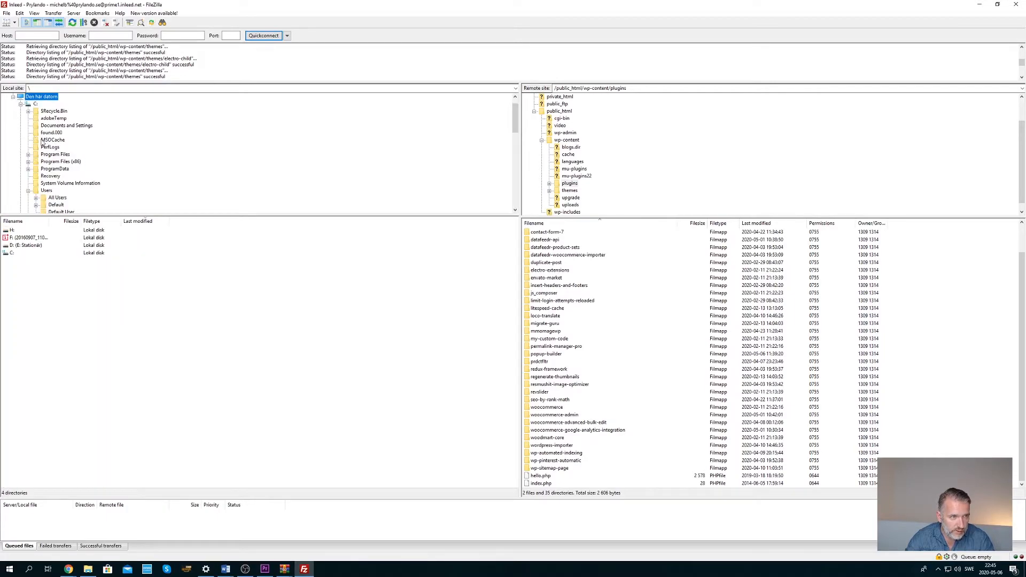
{"action": "left_click", "coordinate": [997, 6]}
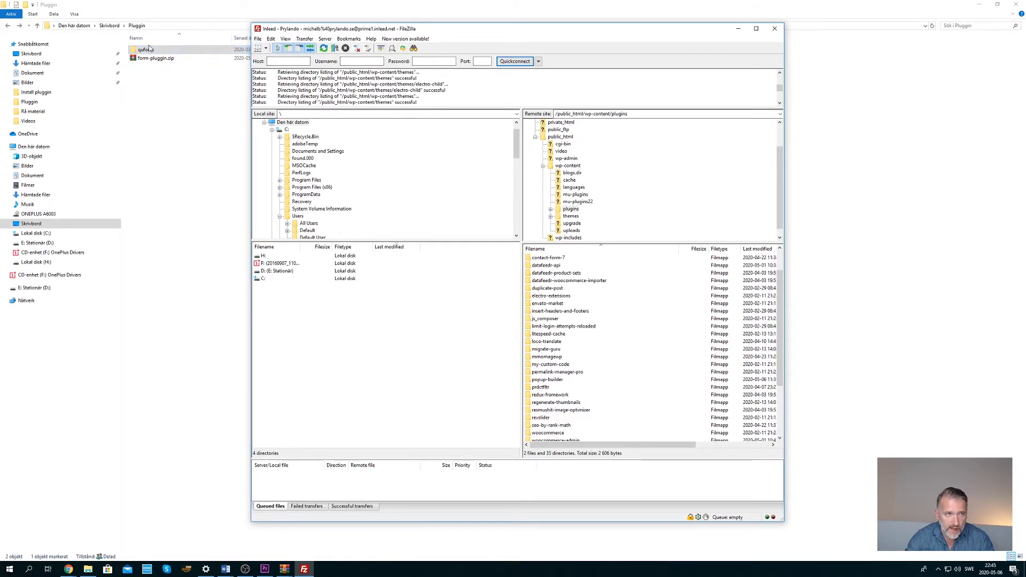
{"action": "scroll", "coordinate": [588, 369], "scroll_direction": "down", "scroll_amount": 4}
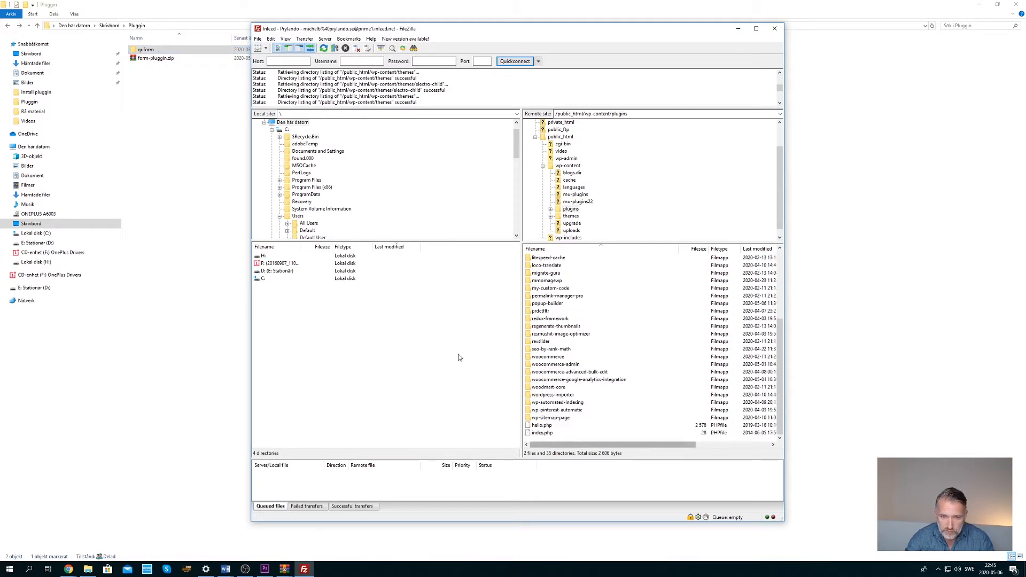
{"action": "double_click", "coordinate": [918, 12]}
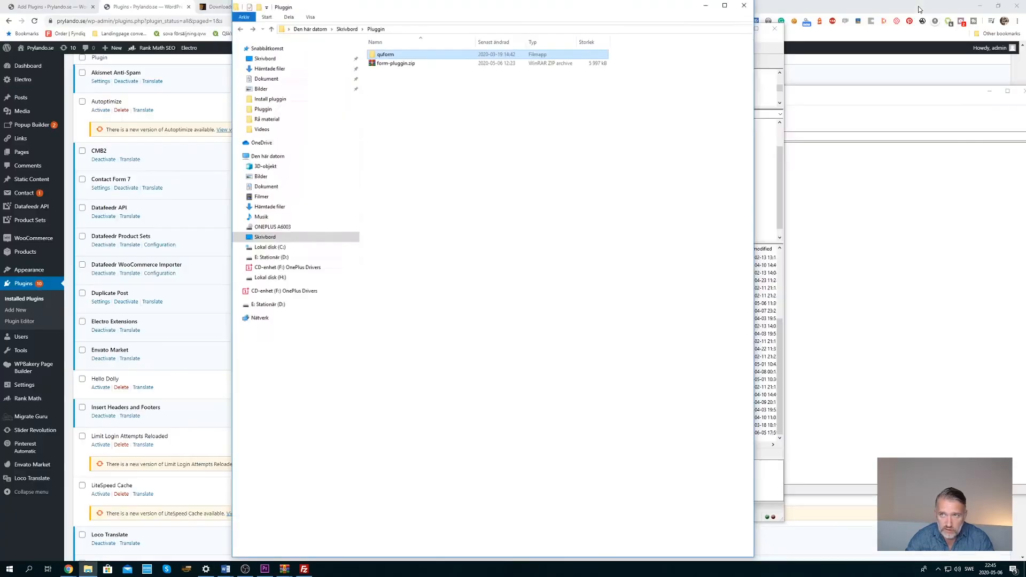
{"action": "left_click_drag", "start_coordinate": [565, 37], "coordinate": [889, 75]}
{"action": "left_click", "coordinate": [631, 39]}
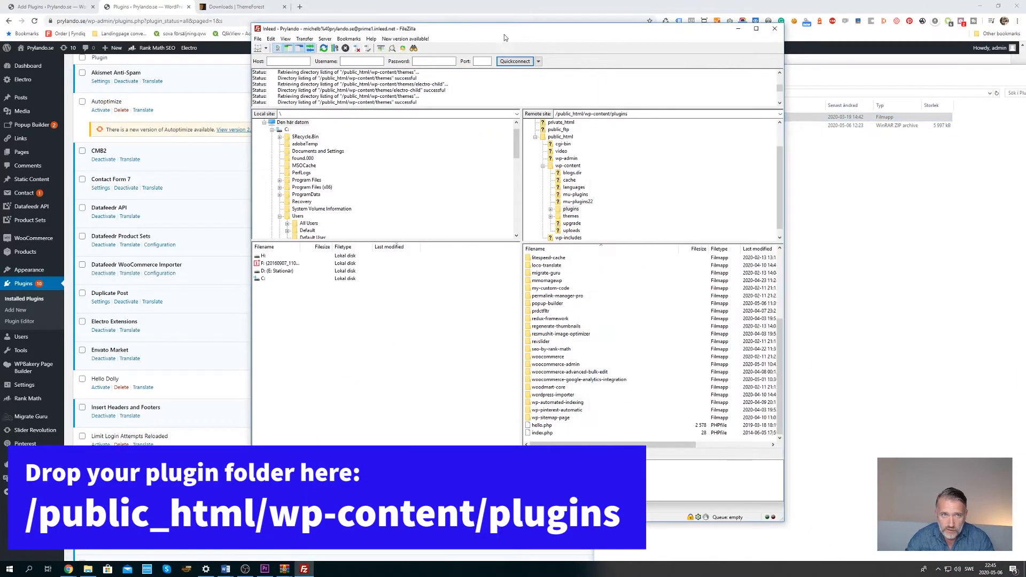
{"action": "left_click_drag", "start_coordinate": [515, 31], "coordinate": [307, 23]}
{"action": "left_click", "coordinate": [812, 99]}
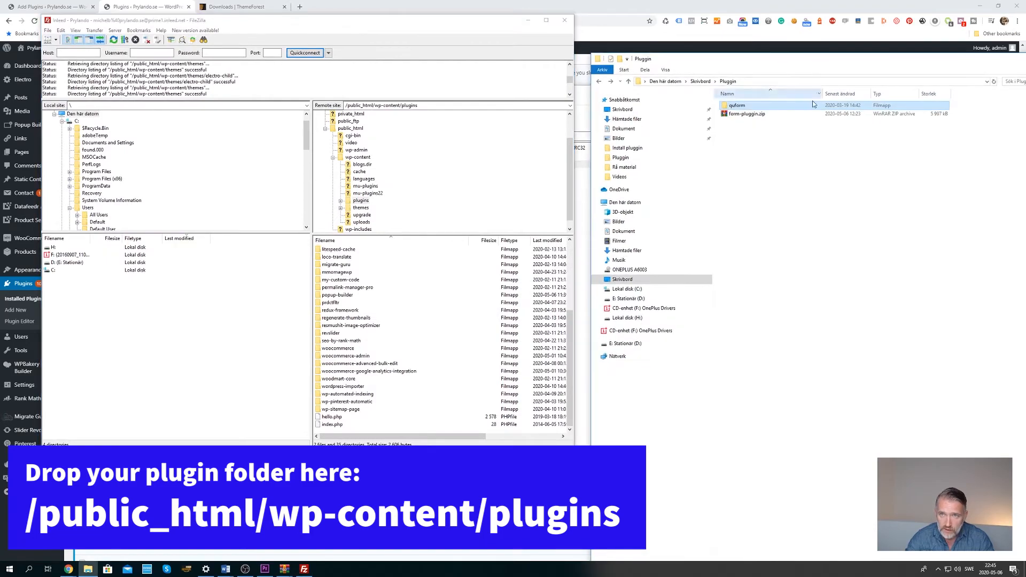
Upload the extracted quform folder to the remote folder /public_html/wp-content/plugins and locate it in the remote listing.
{"action": "left_click", "coordinate": [732, 107]}
{"action": "left_click_drag", "start_coordinate": [732, 107], "coordinate": [364, 430]}
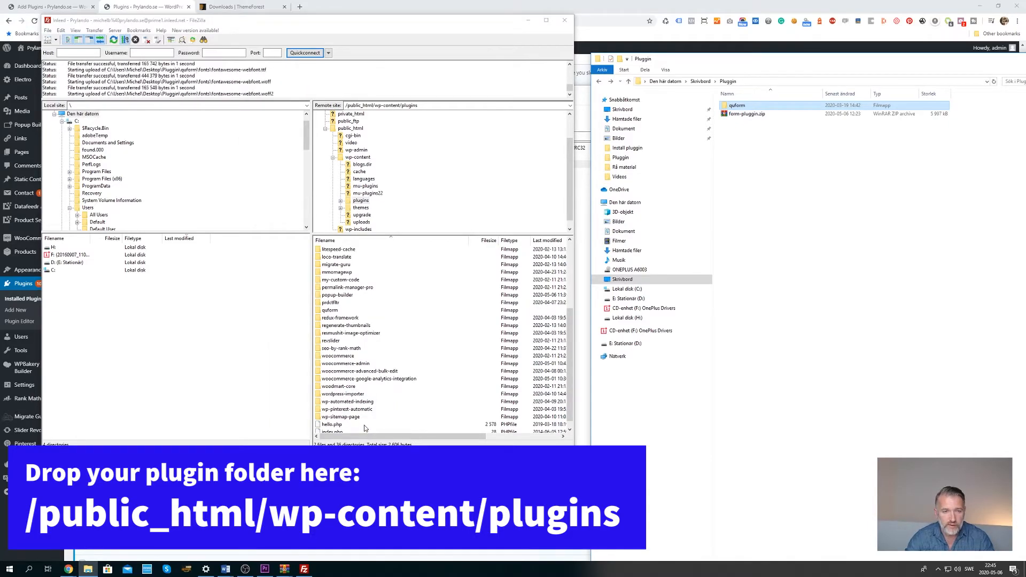
{"action": "left_click", "coordinate": [547, 20]}
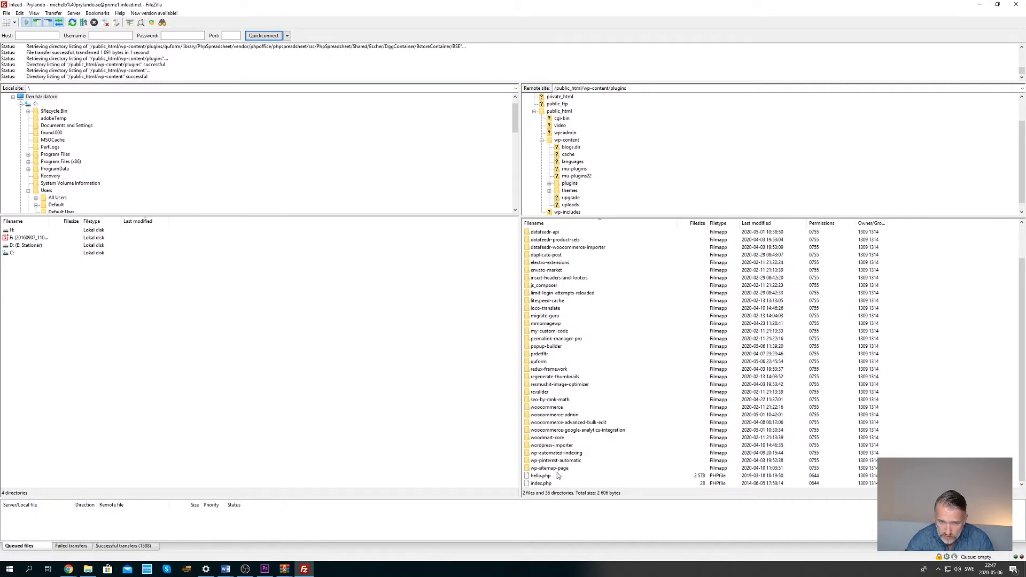
{"action": "left_click", "coordinate": [538, 363]}
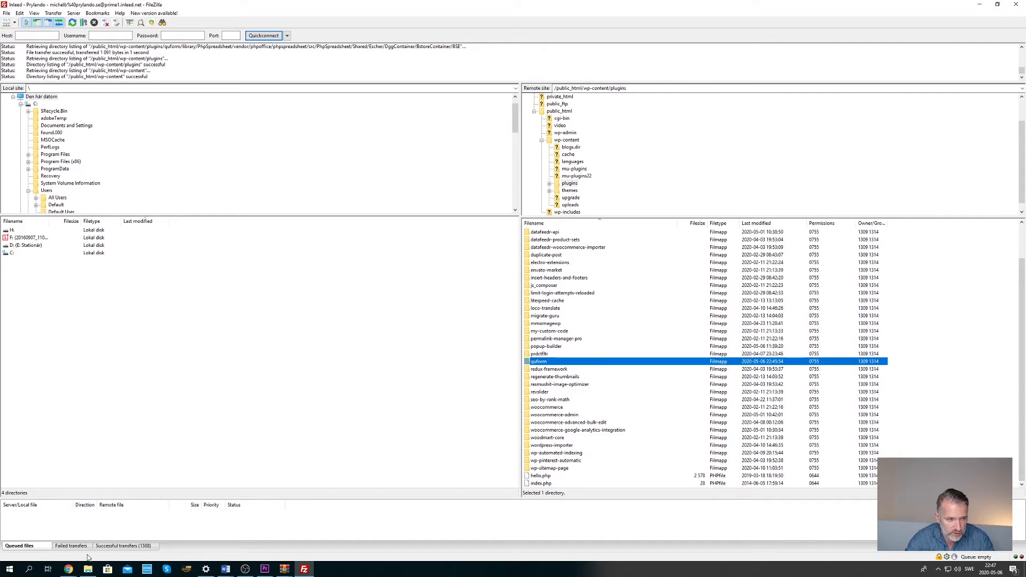
Switch to Chrome, reload the WordPress installed plugins list and activate the Quform plugin.
{"action": "left_click", "coordinate": [72, 569]}
{"action": "left_click", "coordinate": [63, 550]}
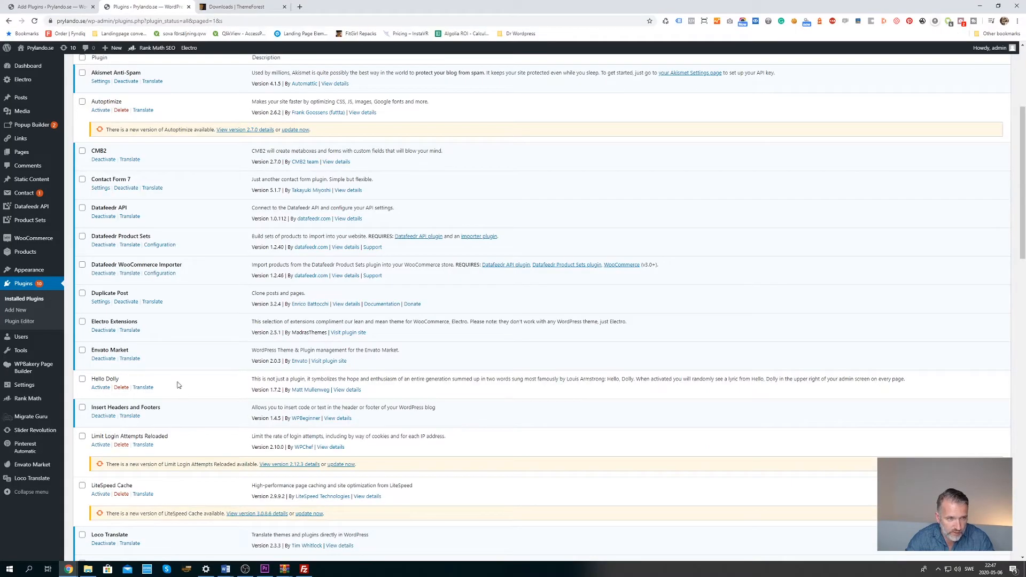
{"action": "scroll", "coordinate": [157, 535], "scroll_direction": "up", "scroll_amount": 4}
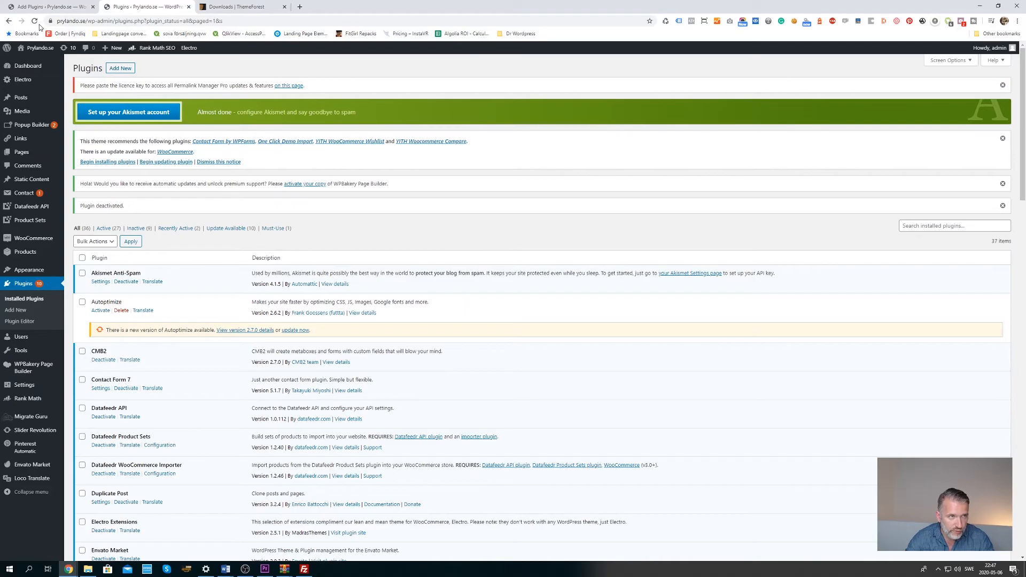
{"action": "left_click", "coordinate": [35, 21]}
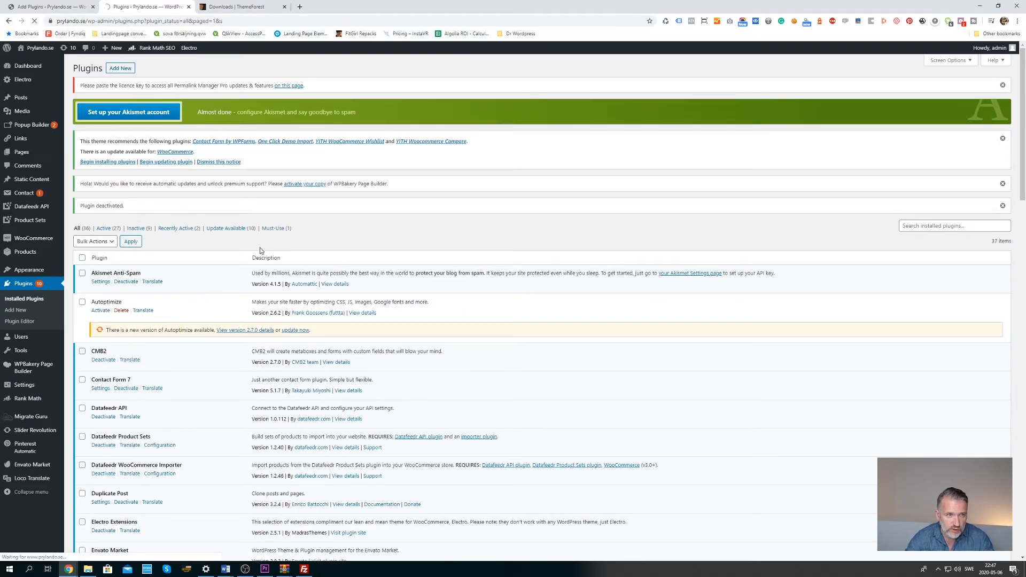
{"action": "scroll", "coordinate": [260, 251], "scroll_direction": "down", "scroll_amount": 4}
{"action": "scroll", "coordinate": [260, 251], "scroll_direction": "down", "scroll_amount": 3}
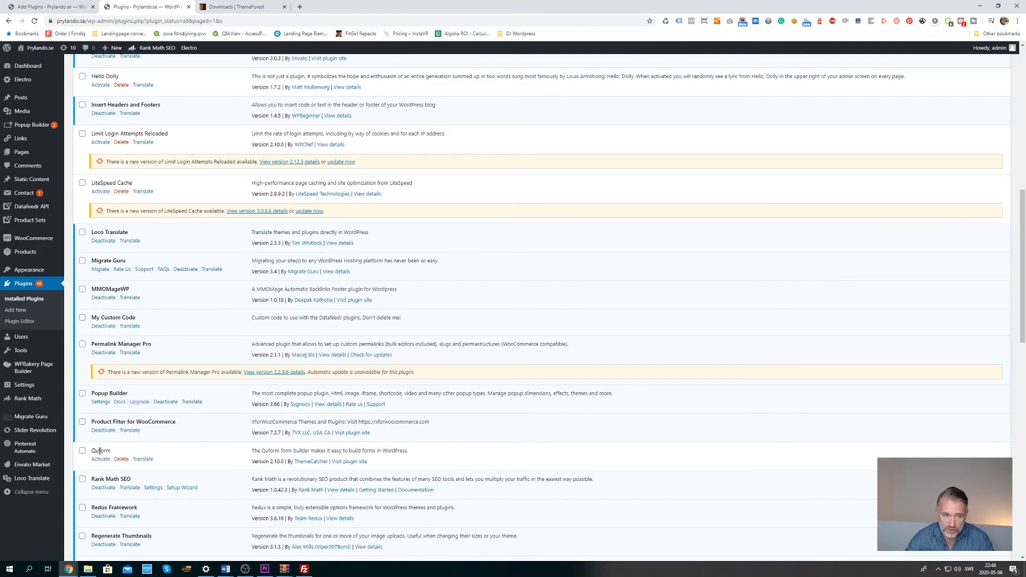
{"action": "left_click", "coordinate": [102, 460]}
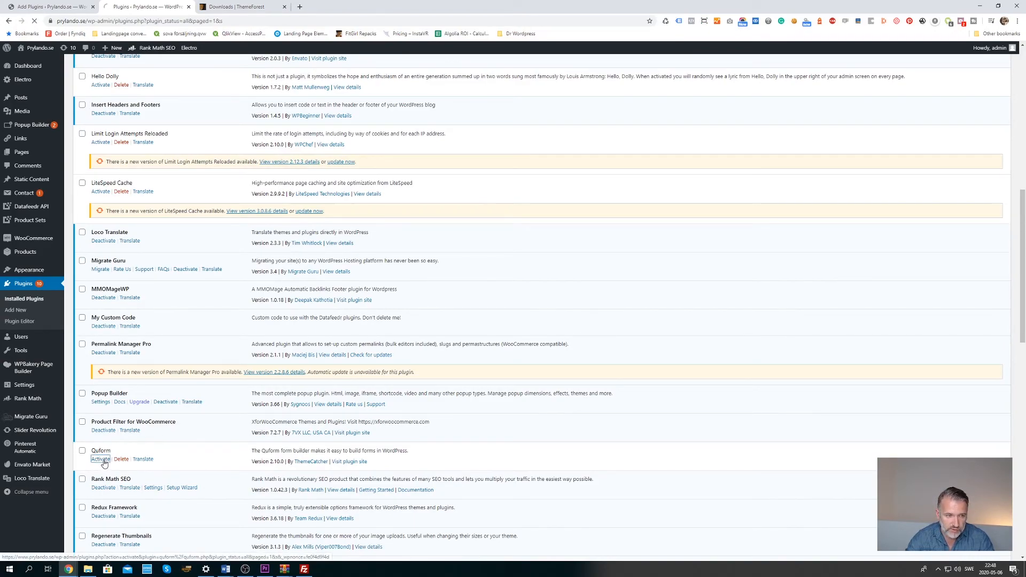